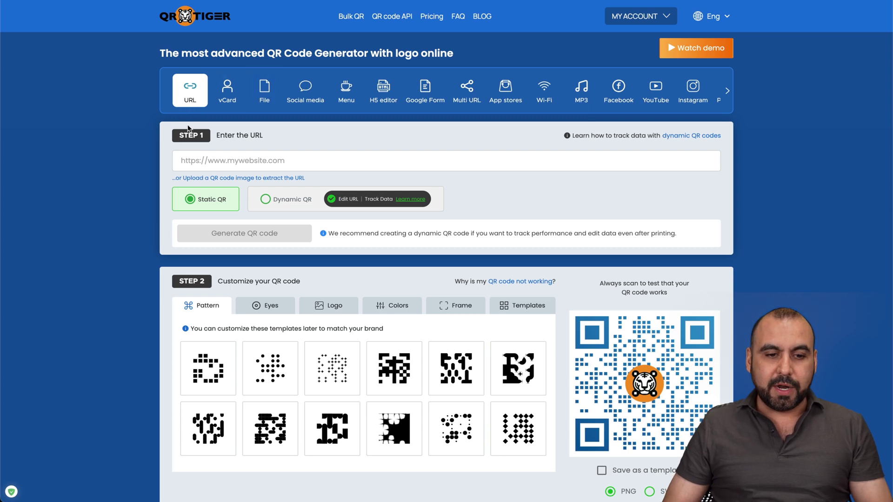
type("https://saasmaster.net")
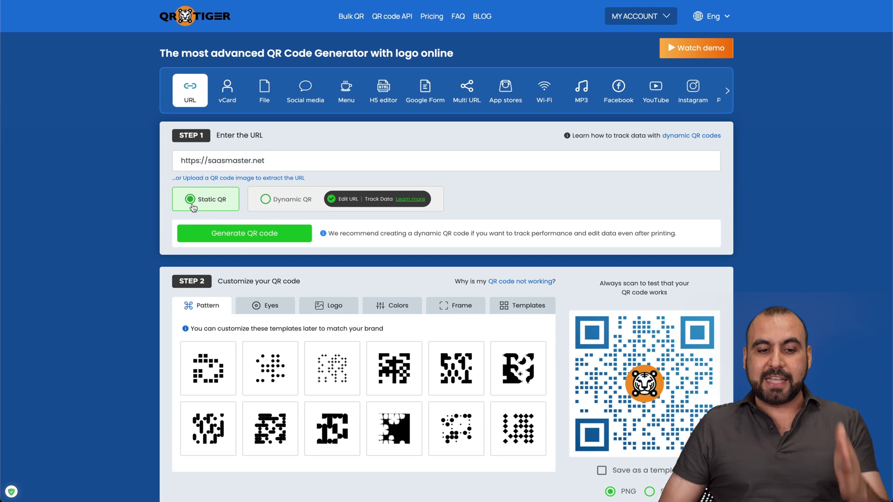
Read the Dynamic QR benefits, then generate a static QR code for saasmaster.net
left_click(279, 206)
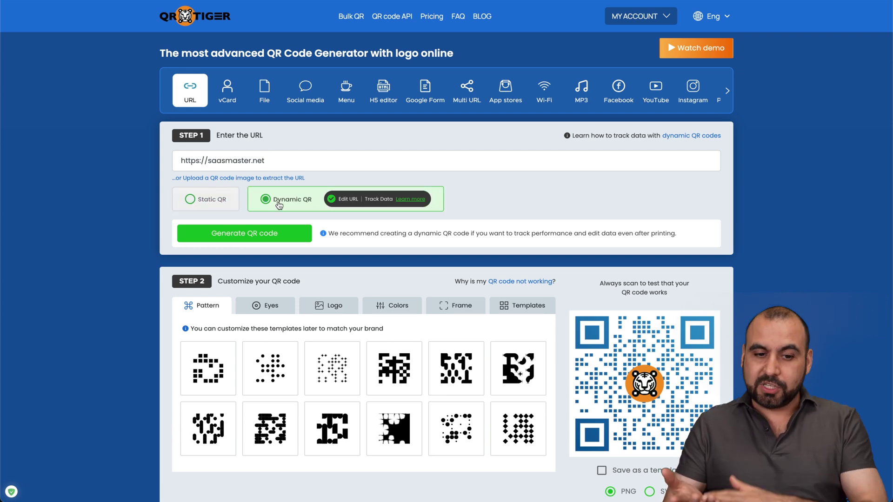
left_click(415, 201)
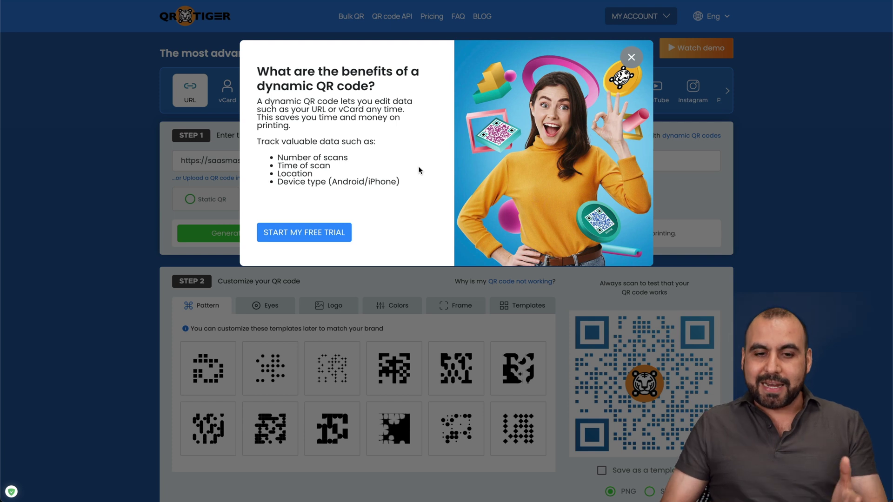
left_click(630, 64)
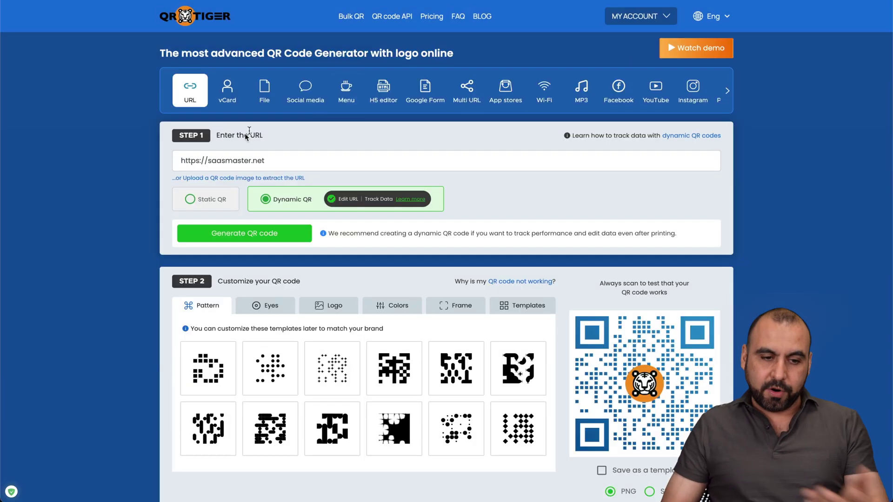
left_click(223, 205)
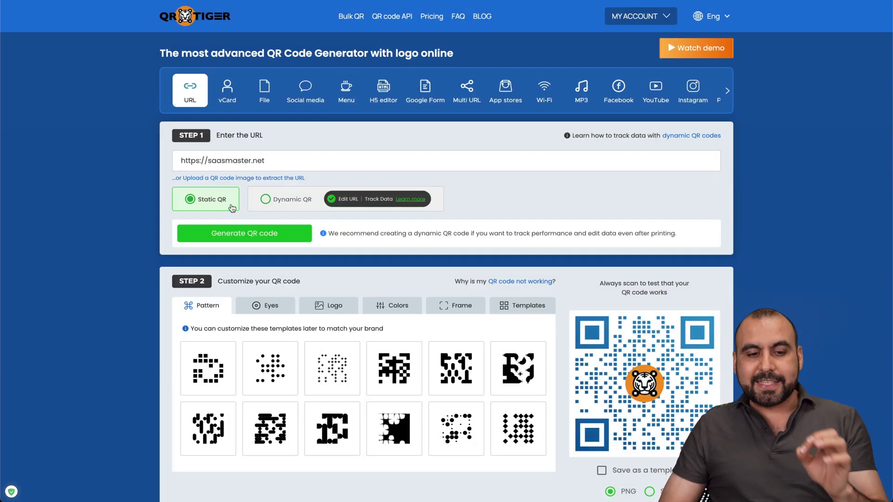
left_click(239, 234)
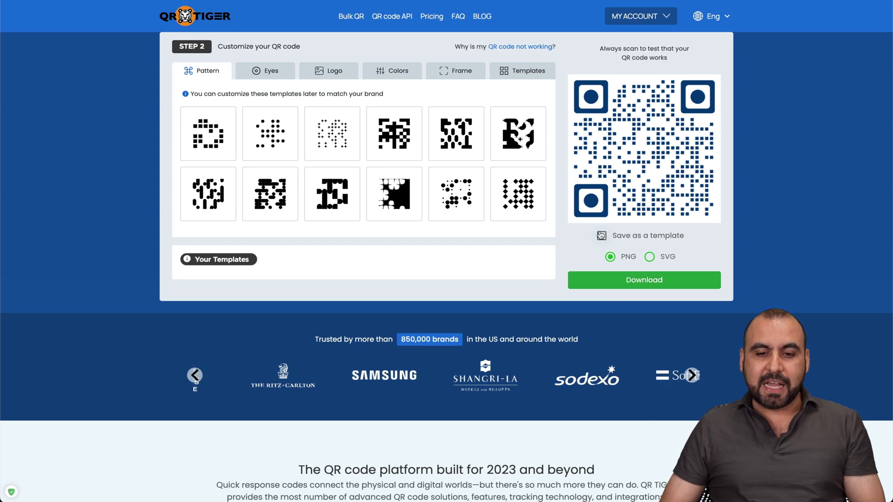
scroll(602, 237, "up", 2)
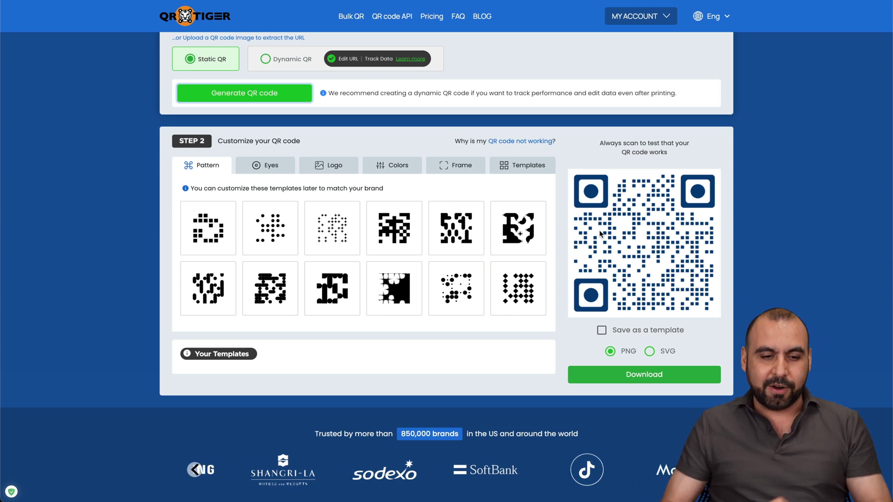
Preview square-block, star, mixed-dot, flowing and diamond patterns, then apply the chunky bar pattern
left_click(216, 233)
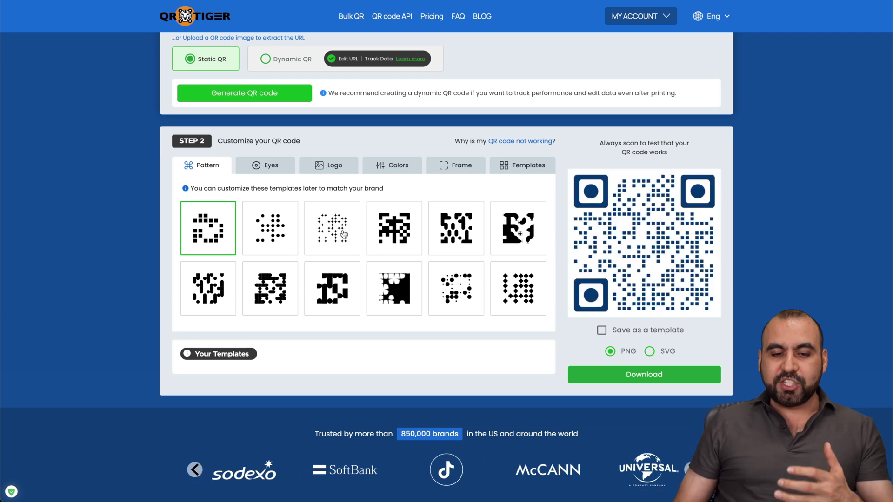
left_click(400, 272)
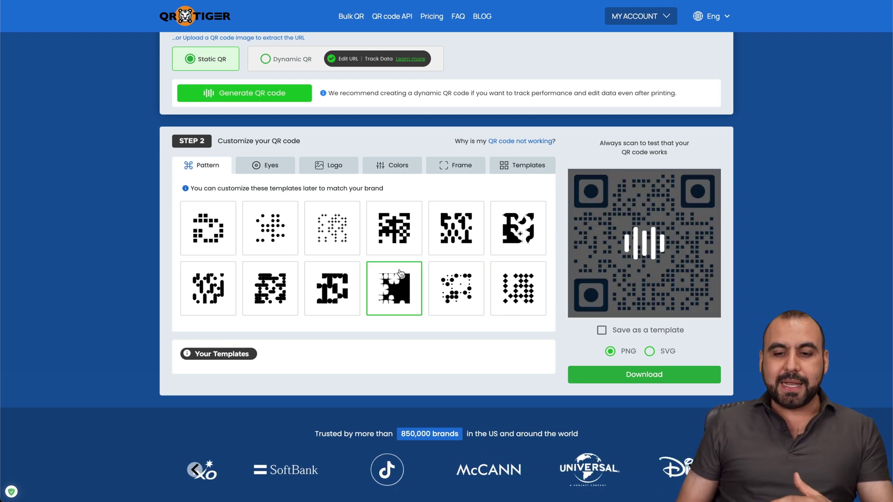
left_click(449, 290)
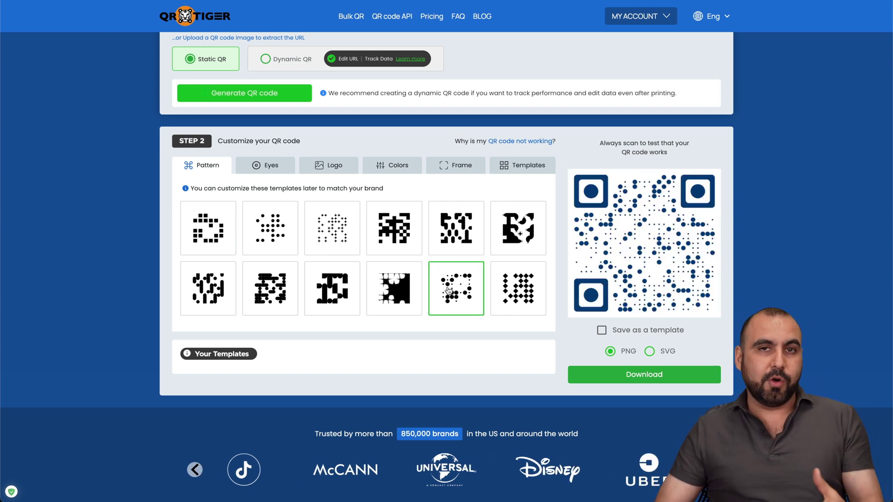
left_click(538, 240)
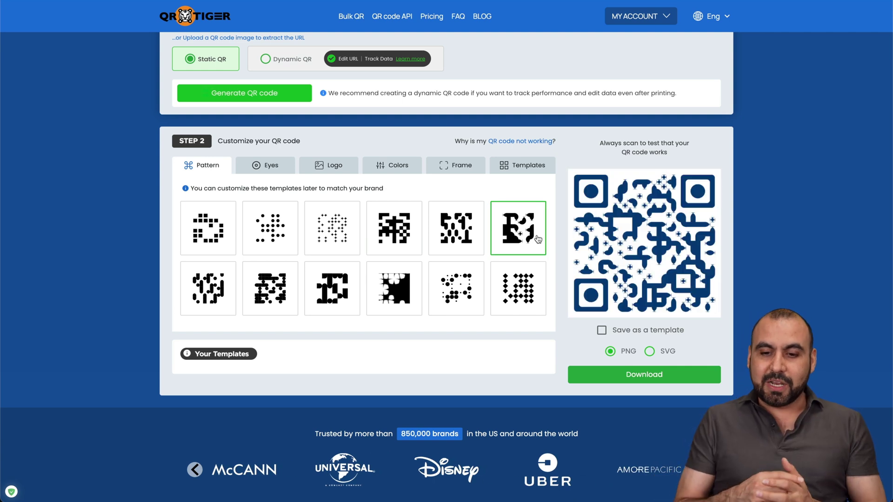
left_click(503, 307)
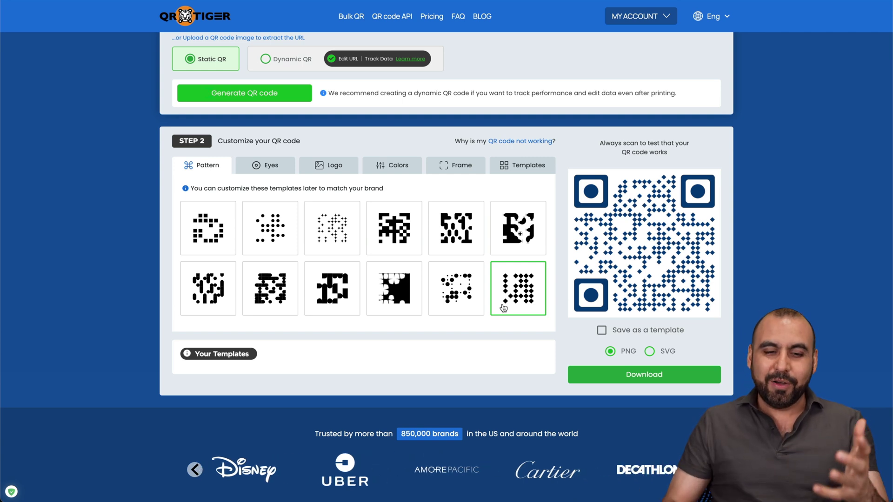
left_click(336, 291)
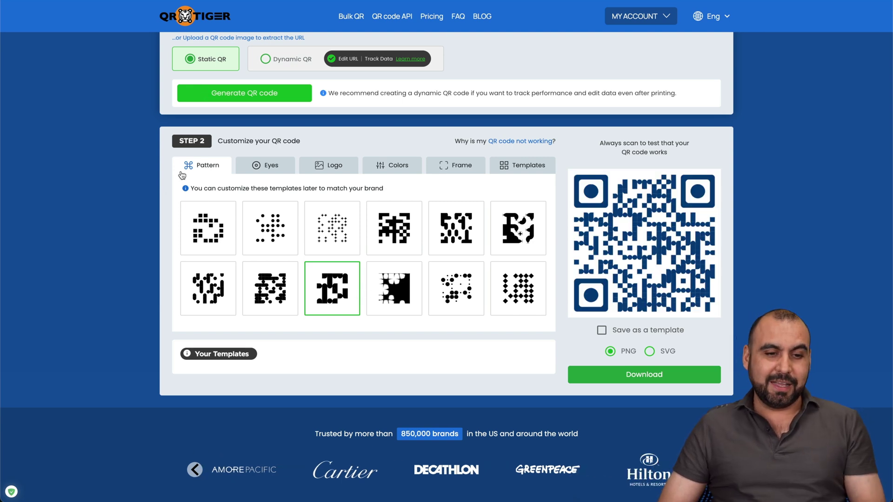
Try round and square corner-eye styles, finishing on the skewed-square eyes
left_click(264, 173)
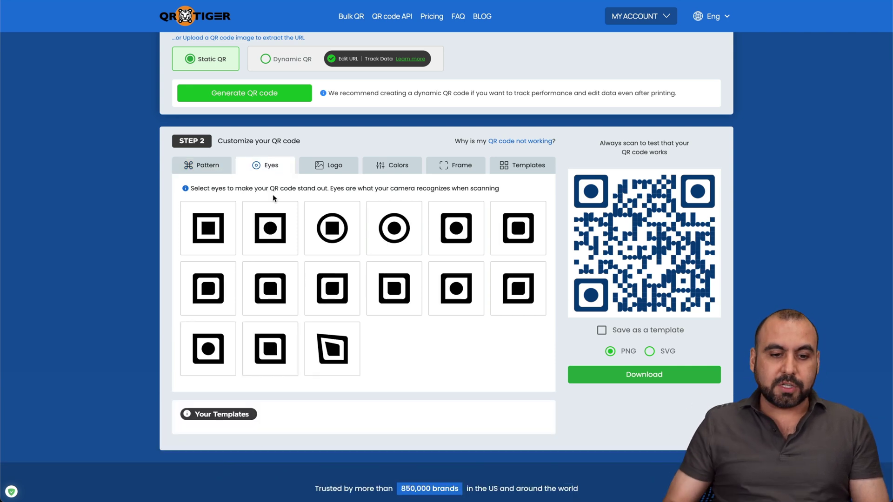
left_click(333, 237)
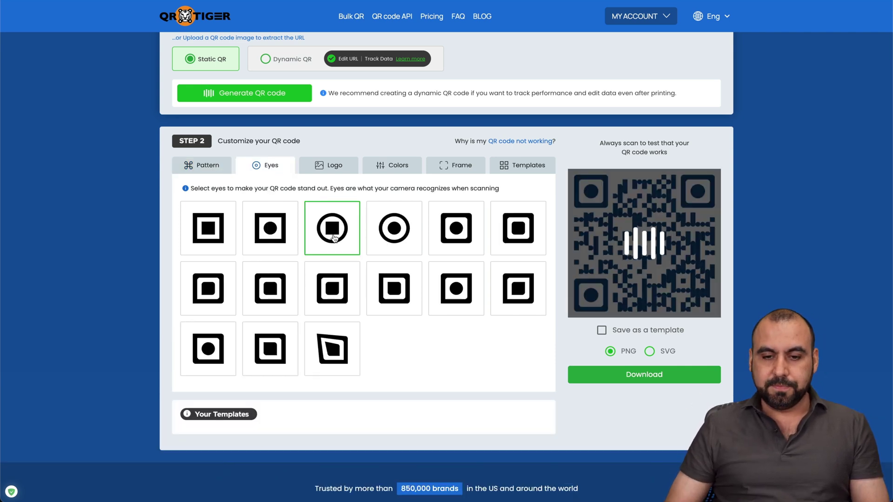
left_click(409, 232)
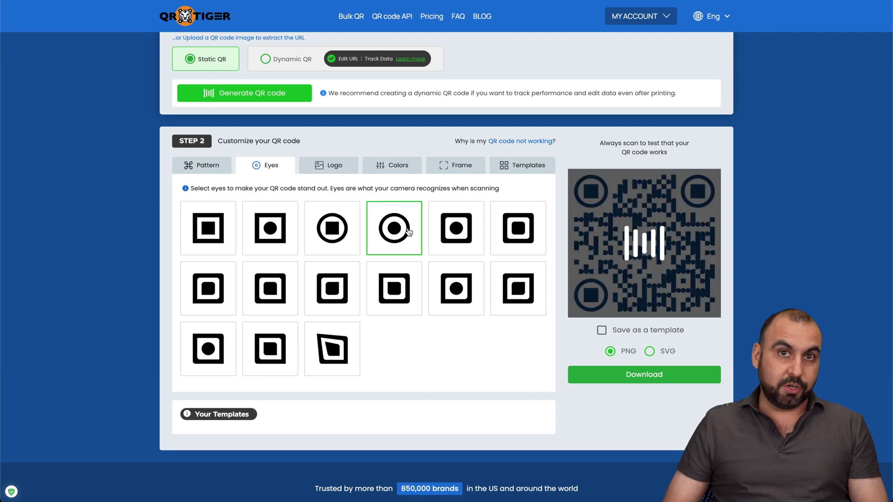
left_click(460, 248)
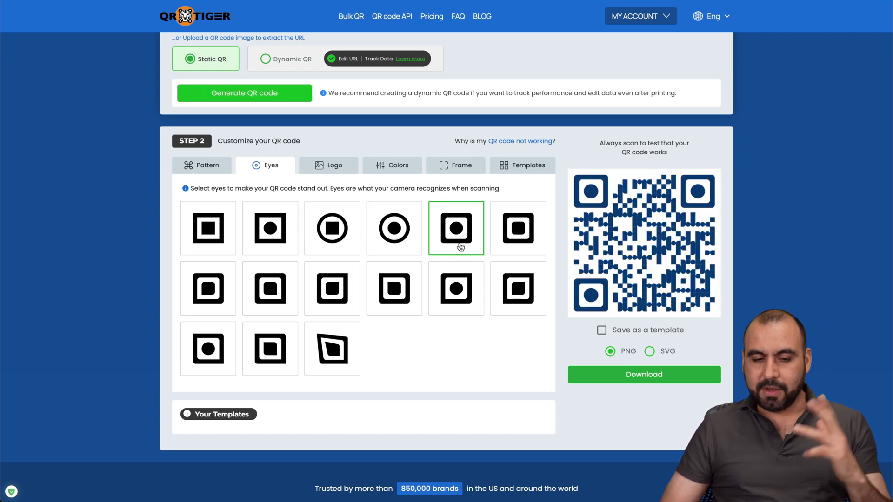
left_click(351, 358)
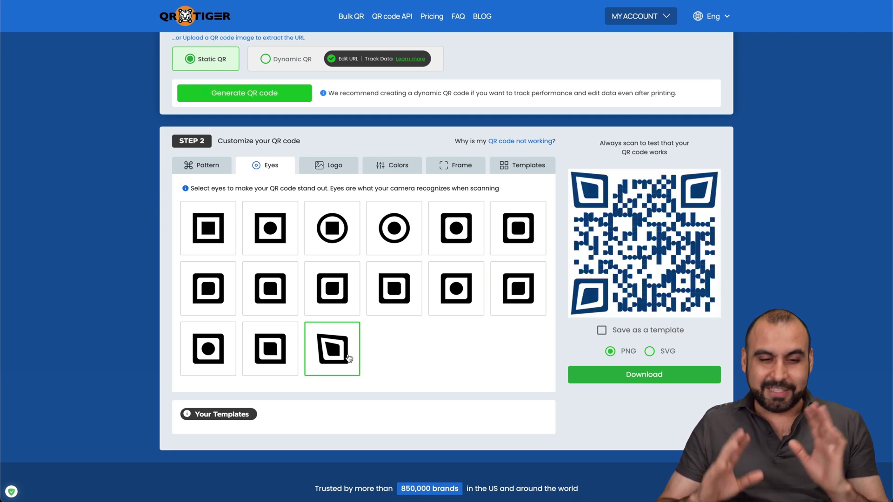
left_click(343, 163)
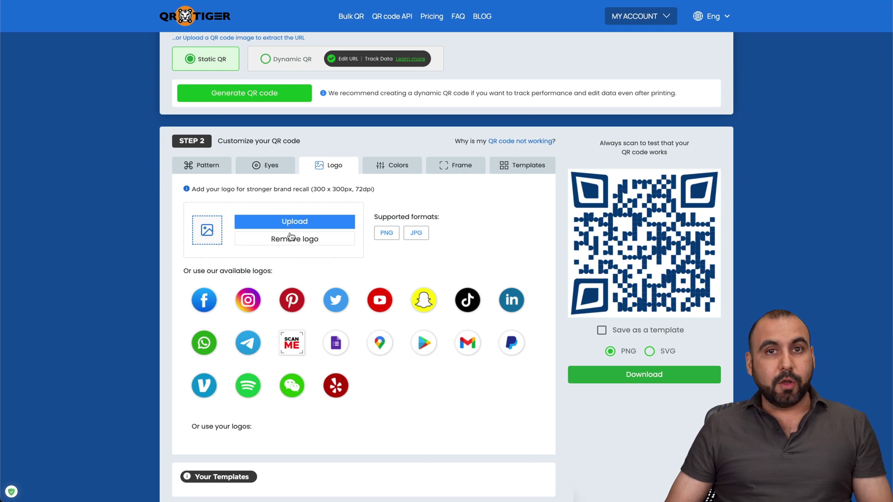
Try the YouTube logo, then place the SCAN ME logo in the QR centre instead
left_click(378, 303)
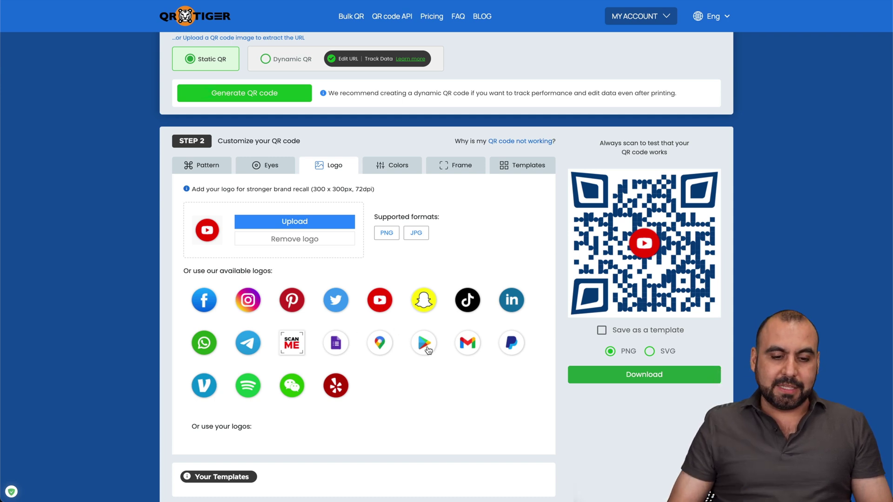
left_click(303, 353)
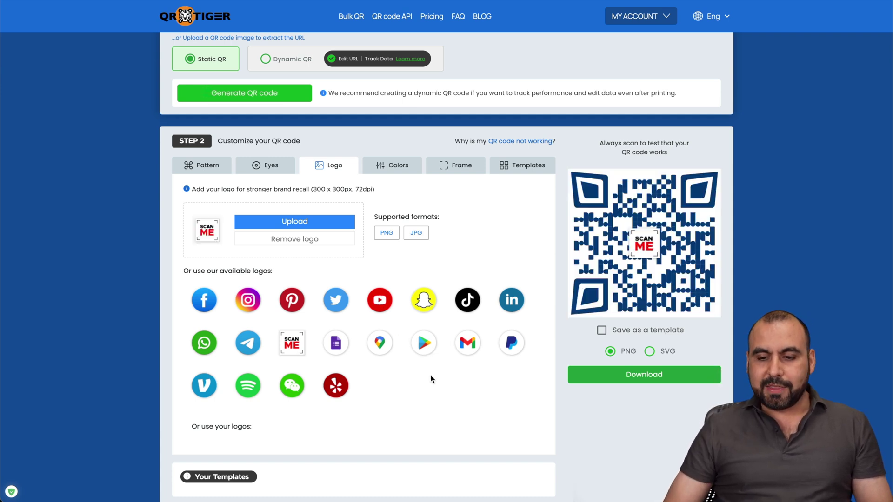
scroll(441, 410, "down", 1)
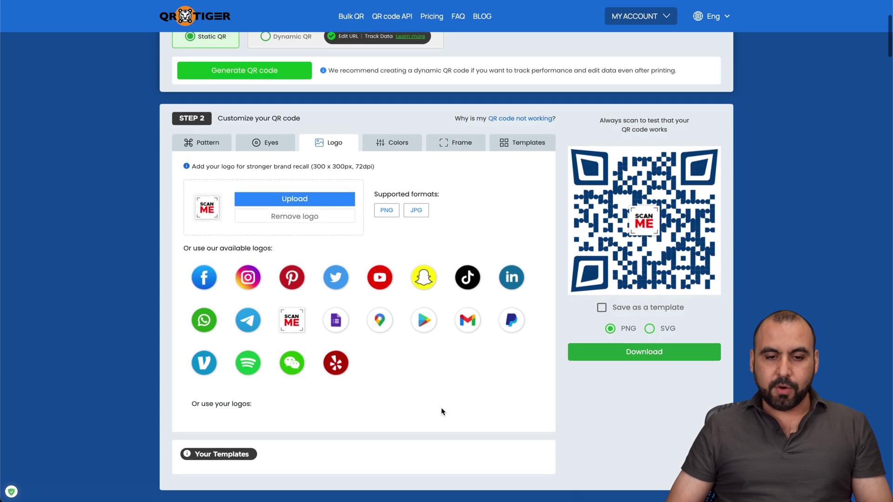
Change the QR foreground colour to a brighter blue, #057bf9
left_click(397, 161)
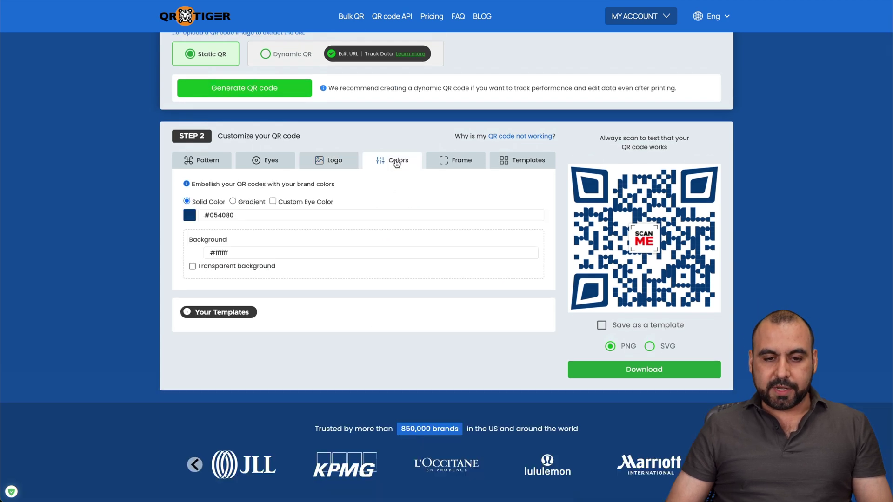
left_click(190, 216)
left_click(287, 227)
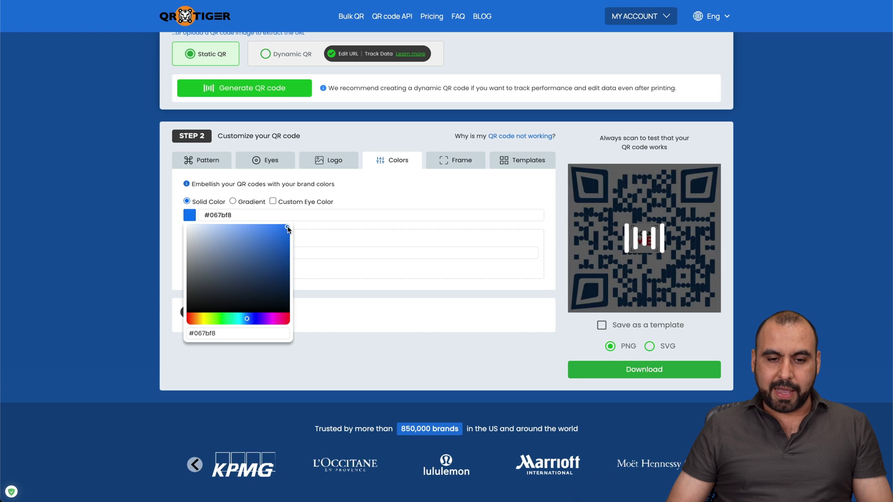
left_click(407, 188)
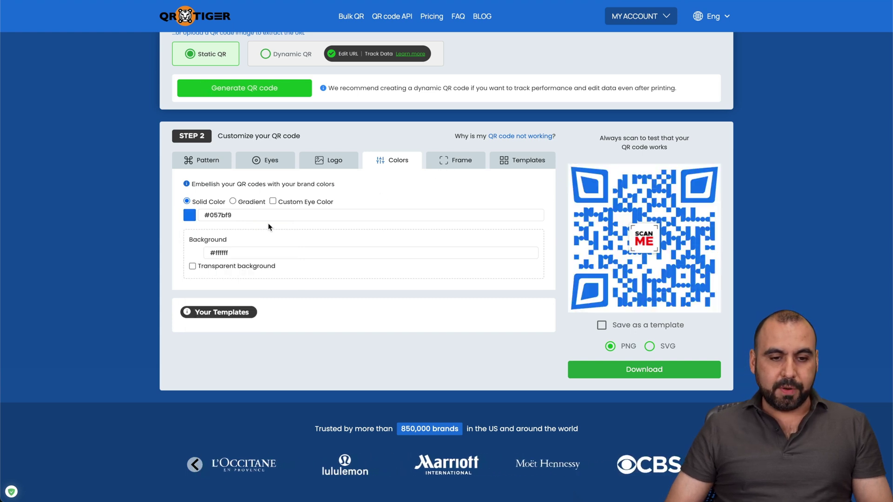
Apply a colour gradient and set its end colour to purple #7805f2
left_click(233, 201)
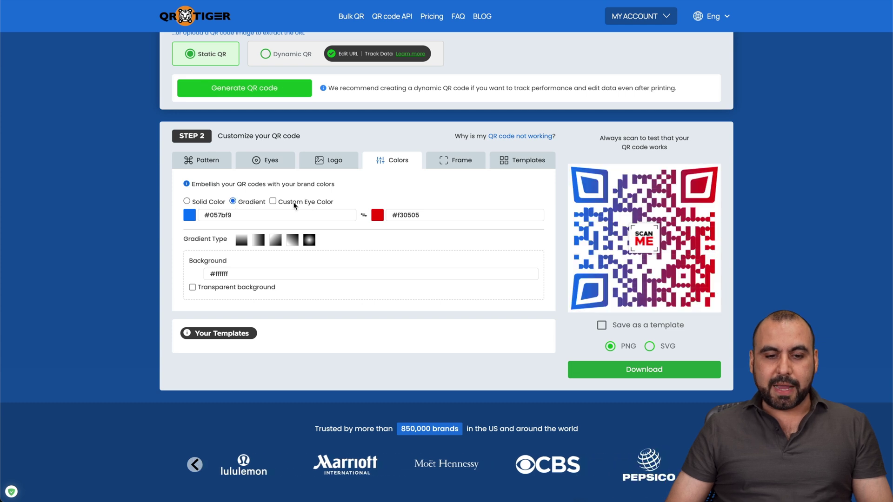
left_click(374, 217)
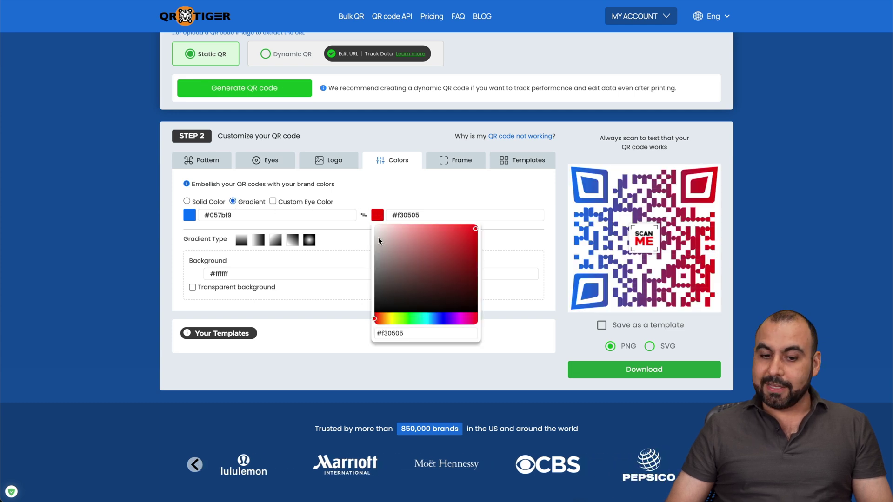
left_click(456, 319)
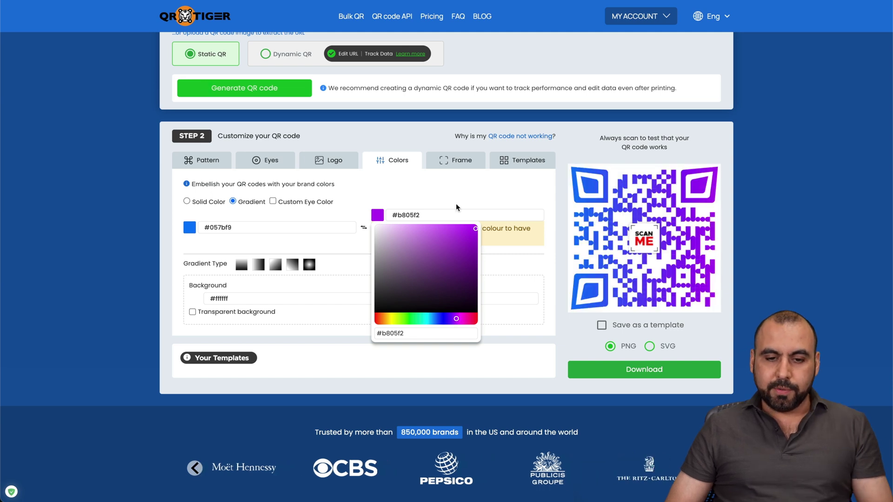
left_click_drag(456, 319, 451, 319)
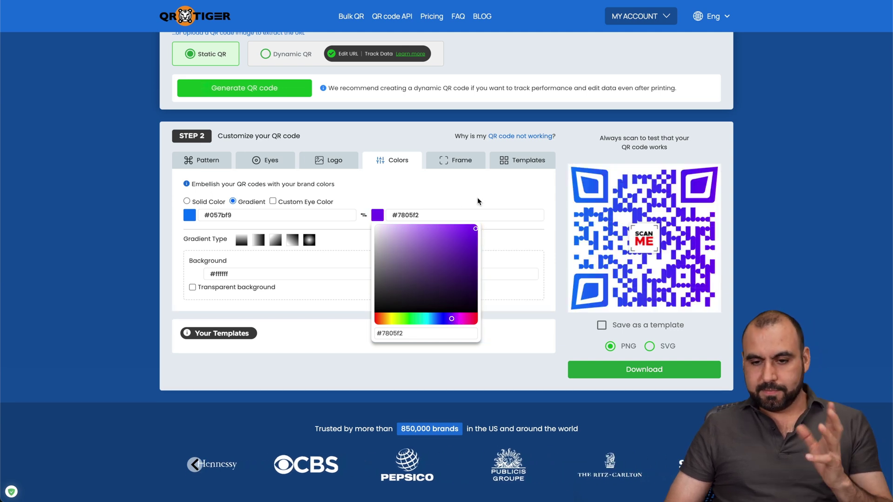
left_click(477, 197)
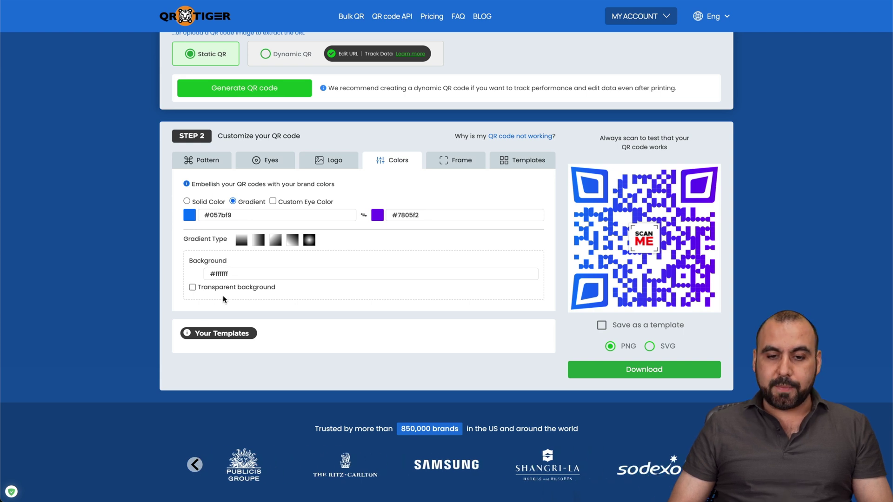
left_click(463, 168)
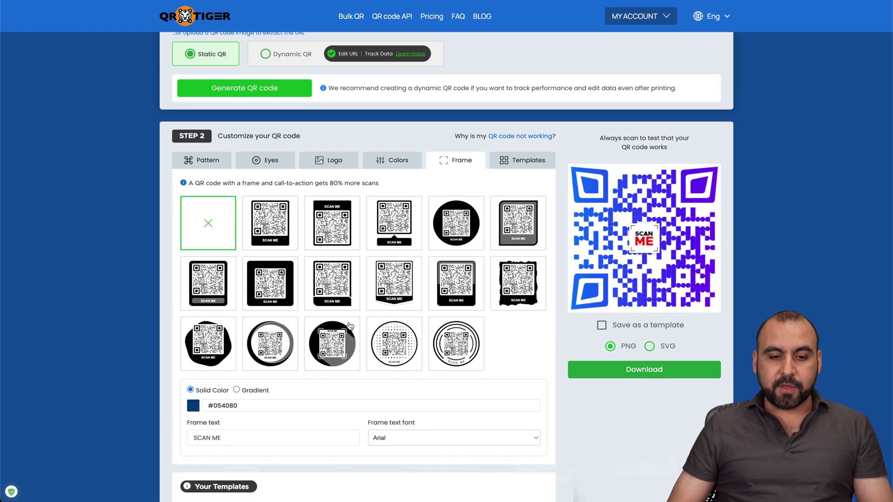
Pick the frame with a SCAN ME banner beneath the QR code
left_click(267, 233)
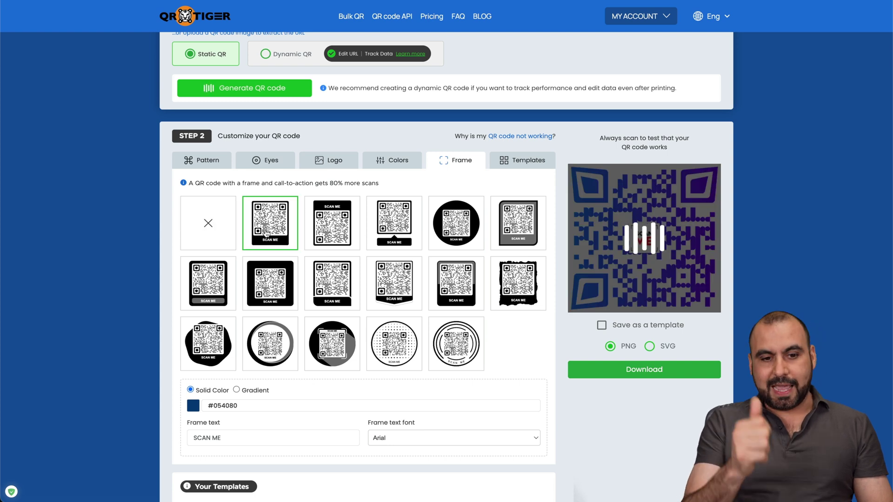
left_click(321, 232)
left_click(396, 254)
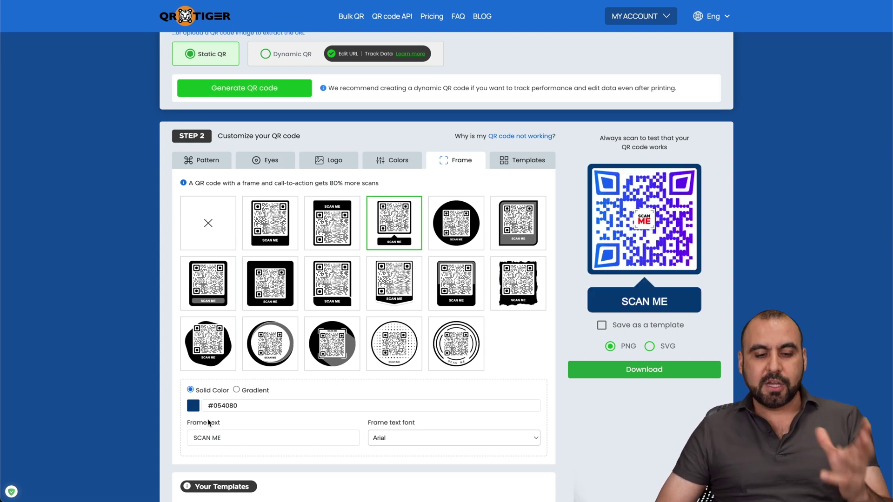
Try a purple gradient on the frame, then return it to solid navy #054080
left_click(236, 390)
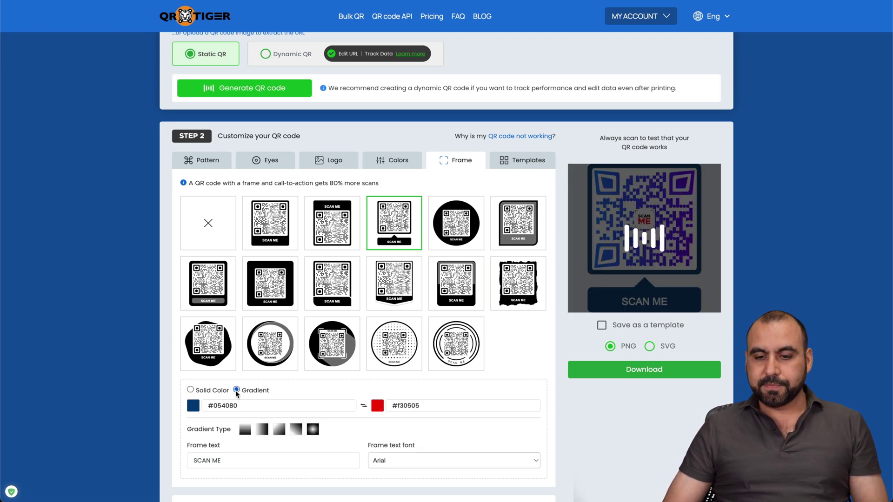
left_click(377, 408)
scroll(416, 427, "down", 2)
left_click(449, 425)
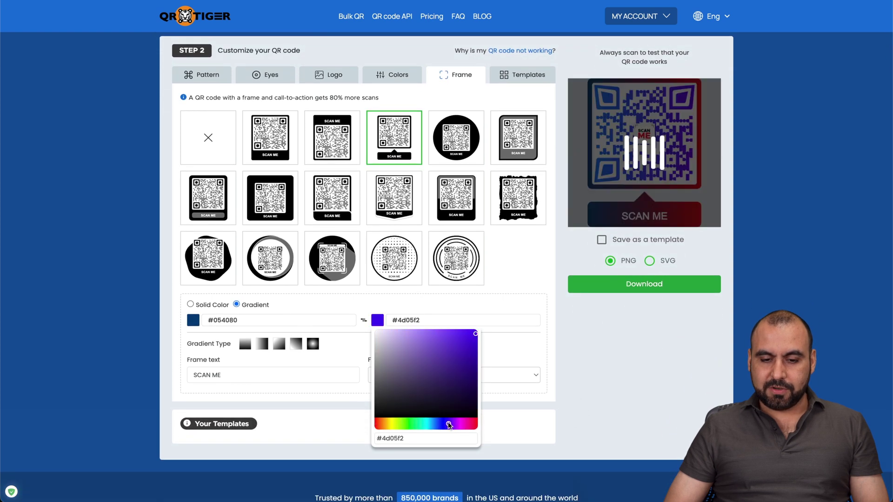
left_click(519, 273)
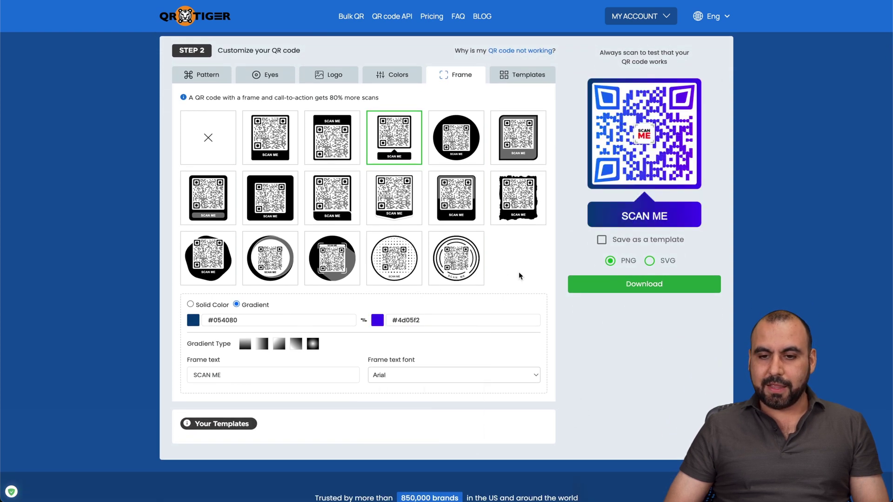
left_click(190, 304)
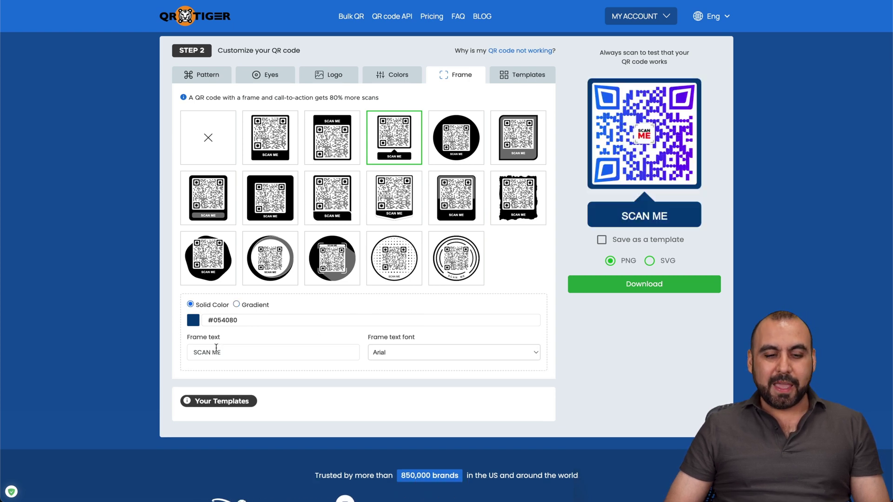
Keep Arial as the SCAN ME caption font and view the ready-made templates
left_click_drag(193, 353, 254, 354)
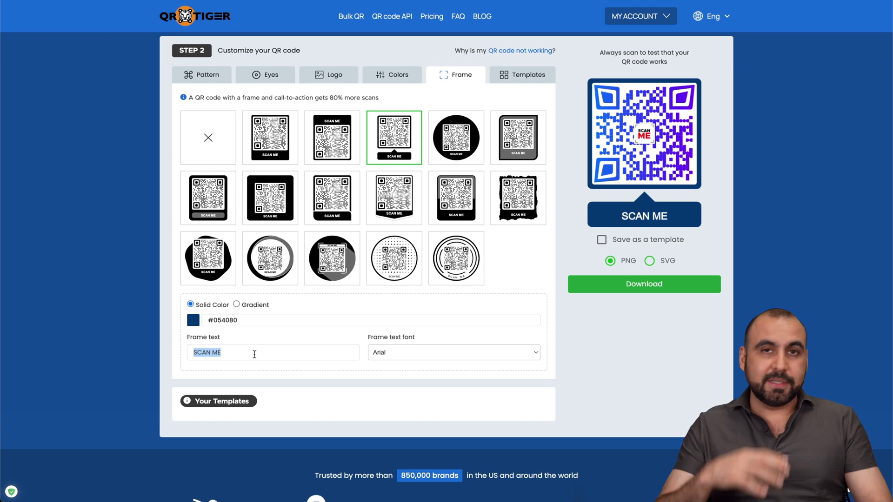
scroll(255, 354, "up", 1)
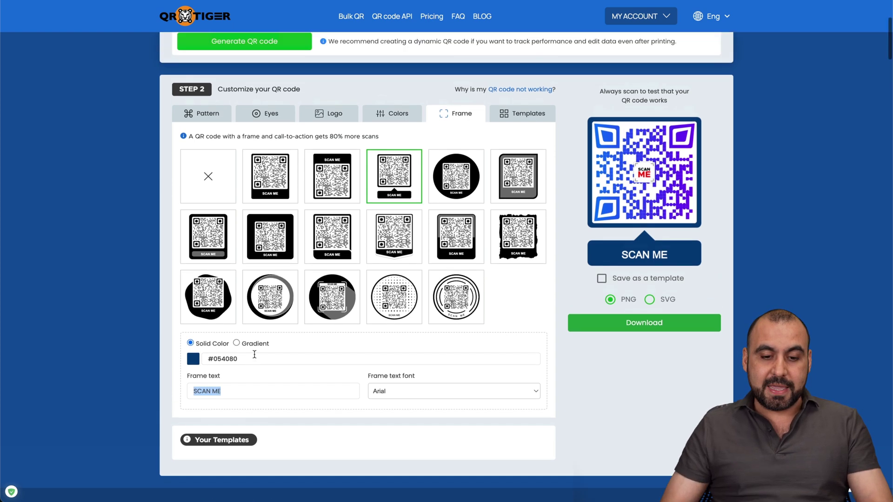
left_click(389, 393)
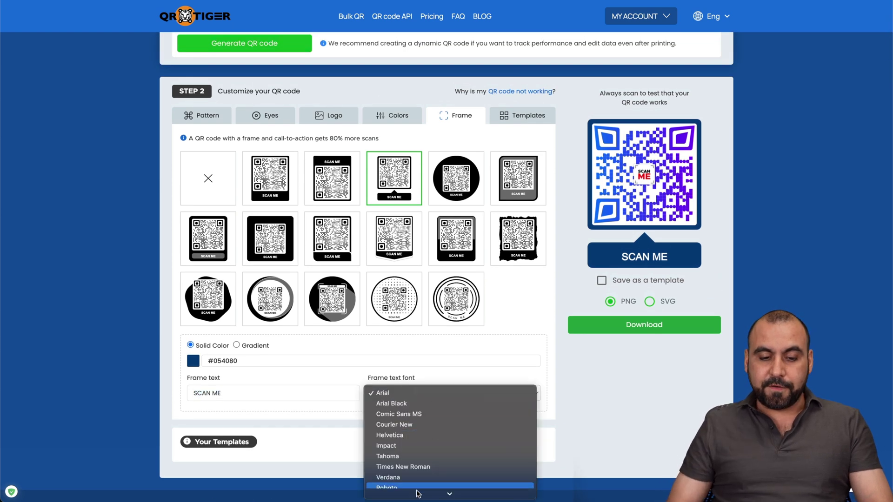
left_click(580, 377)
left_click(513, 117)
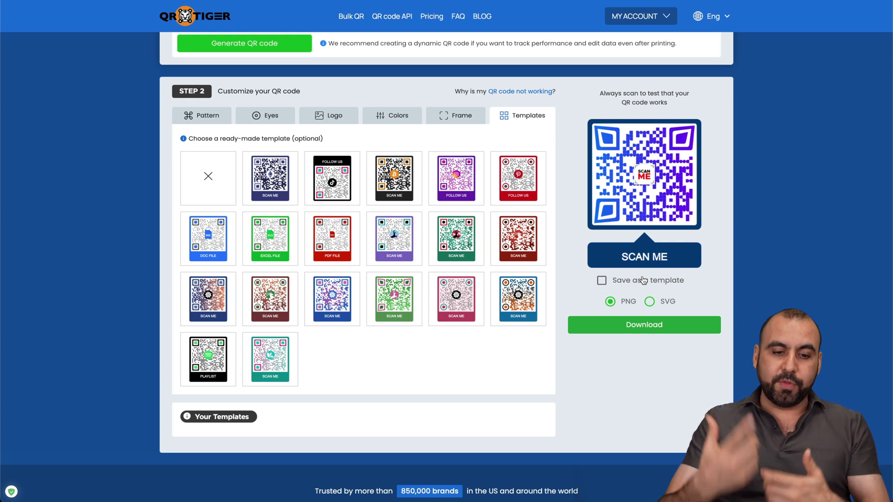
scroll(574, 325, "up", 1)
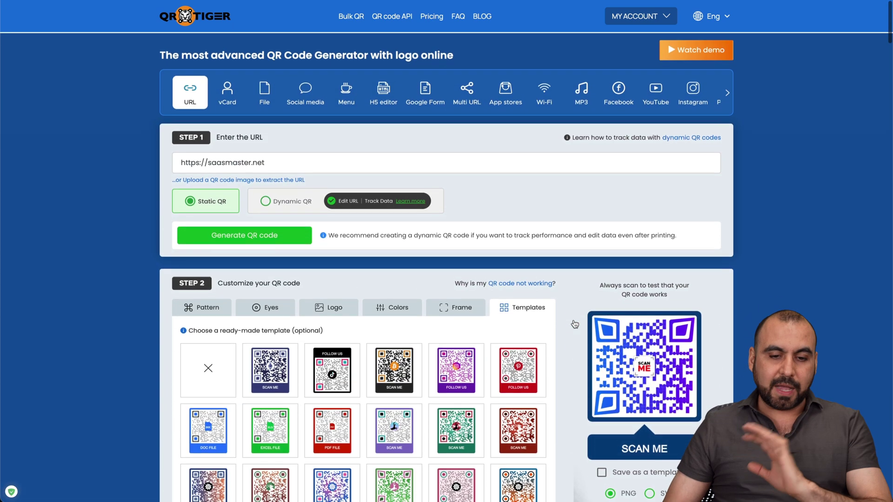
scroll(574, 324, "down", 1)
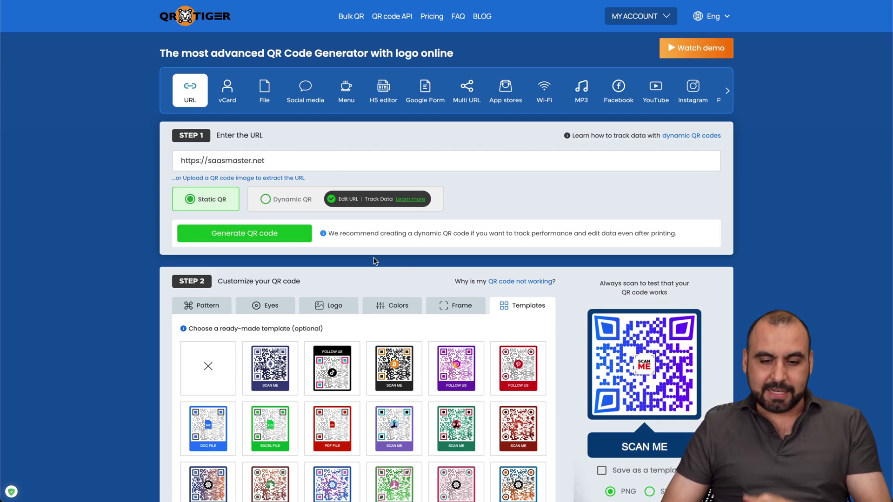
scroll(456, 294, "down", 2)
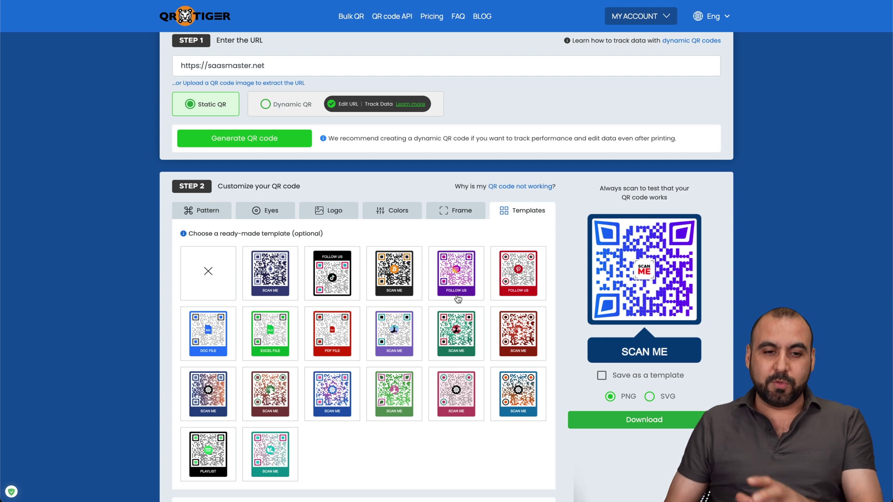
Switch to the vCard QR type, look over its contact form, and choose a gradient page background
scroll(446, 288, "up", 2)
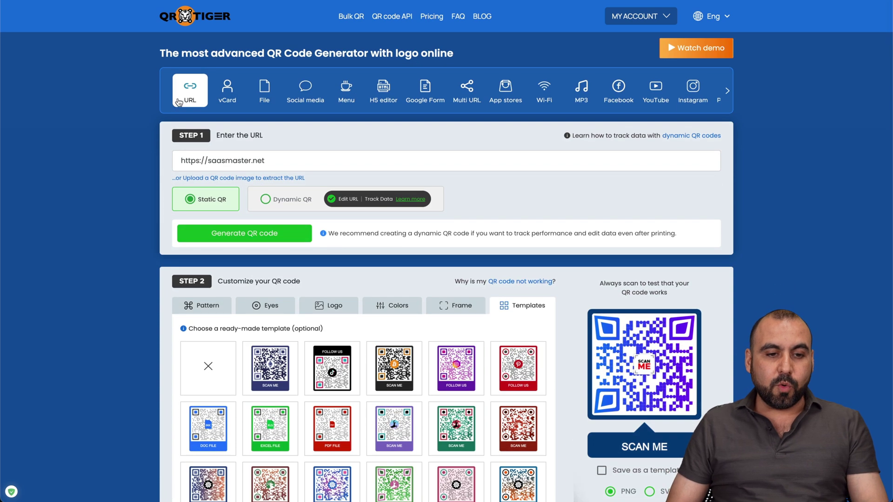
left_click(237, 92)
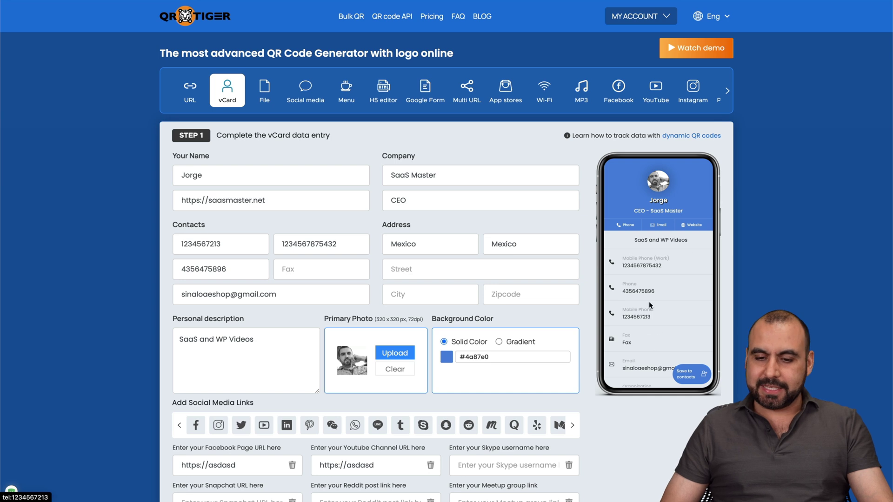
scroll(648, 301, "down", 5)
scroll(435, 356, "down", 3)
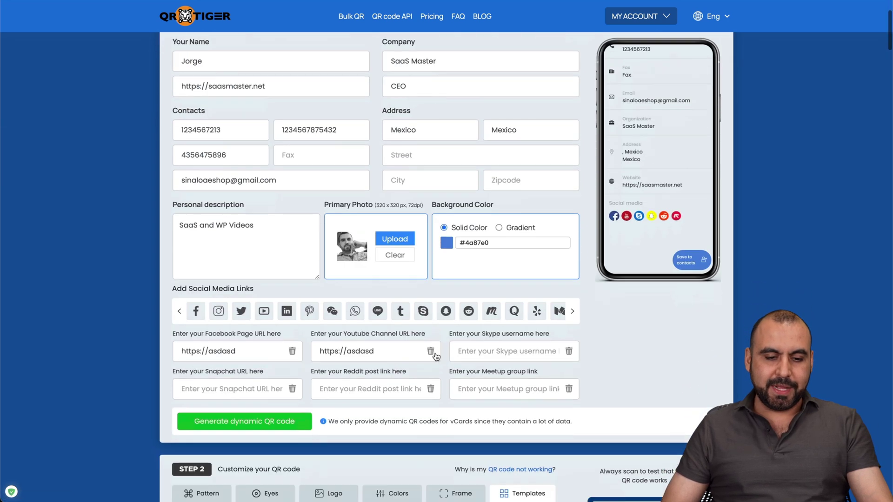
scroll(435, 357, "down", 1)
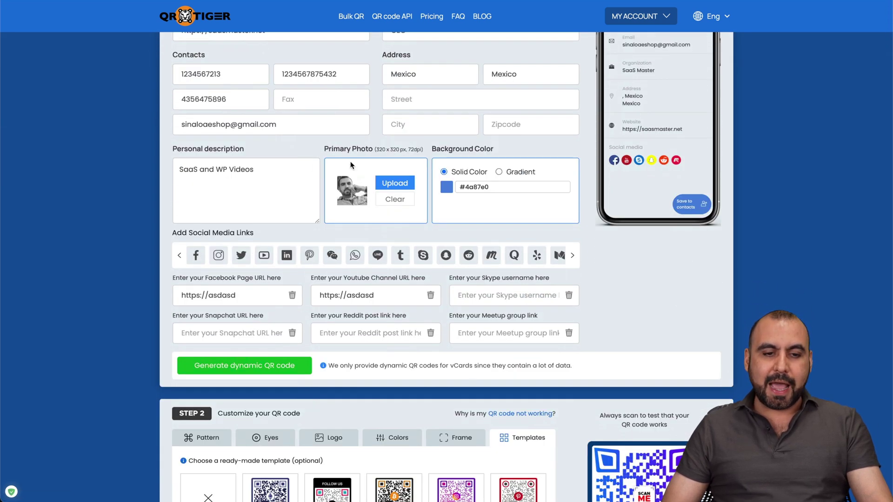
scroll(353, 168, "up", 3)
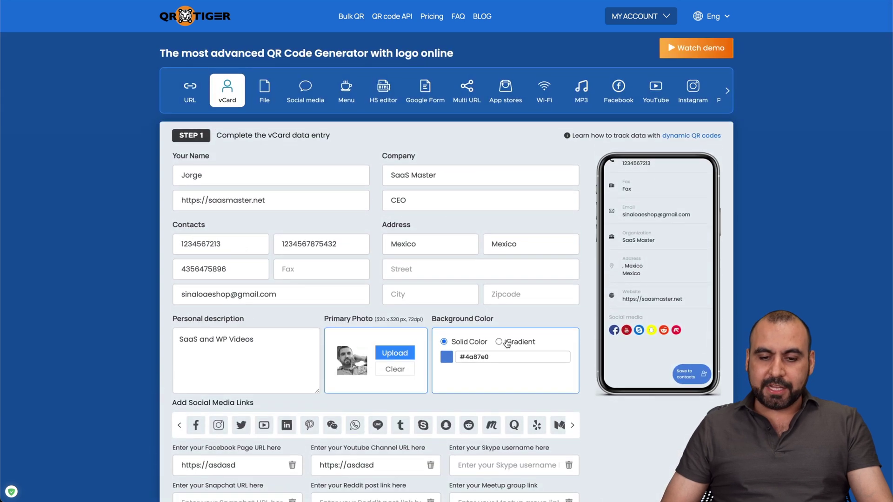
scroll(669, 296, "up", 5)
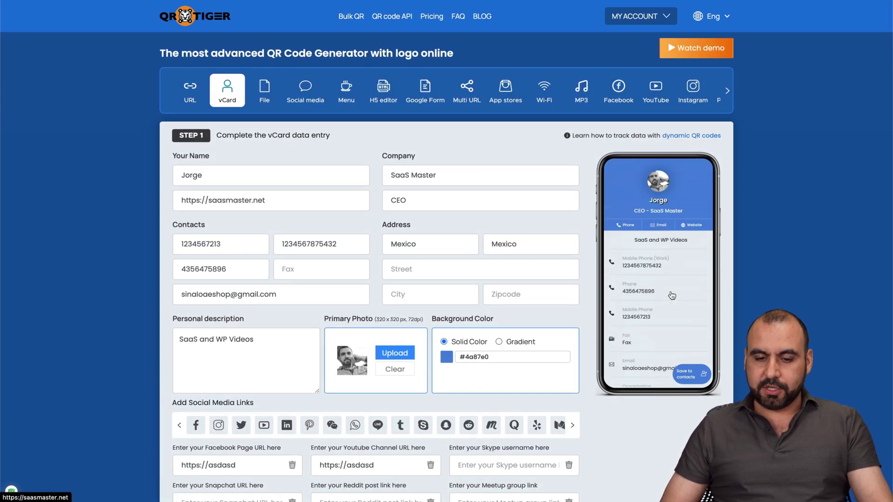
left_click(500, 341)
Change the background gradient's end colour from red to indigo #3d44bf
left_click(520, 356)
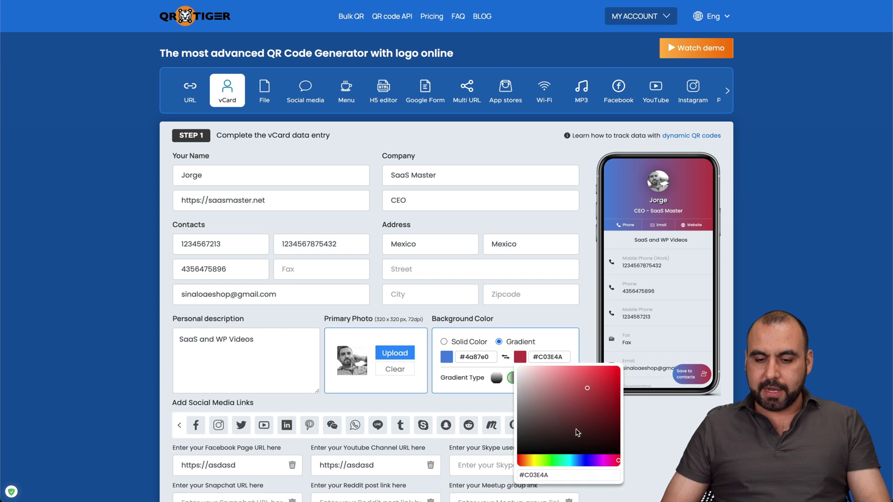
left_click(585, 461)
left_click(590, 302)
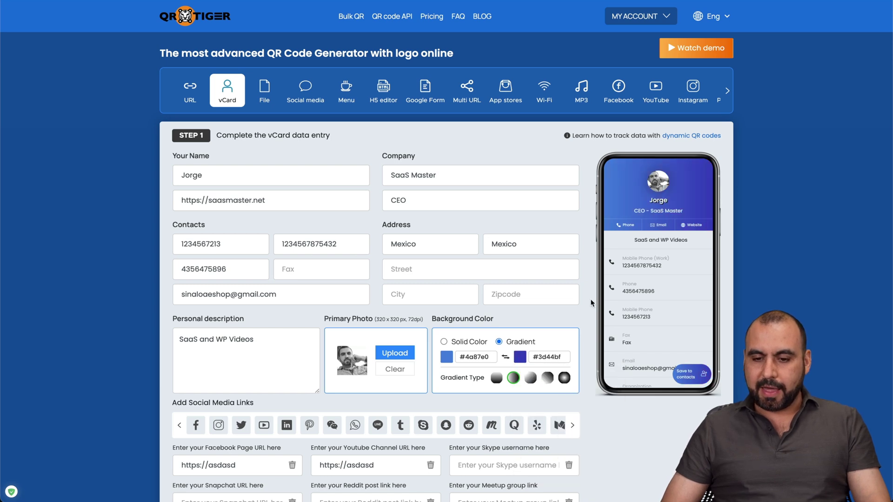
Generate the dynamic vCard QR code and view its Step 2 pattern styles
scroll(584, 354, "down", 5)
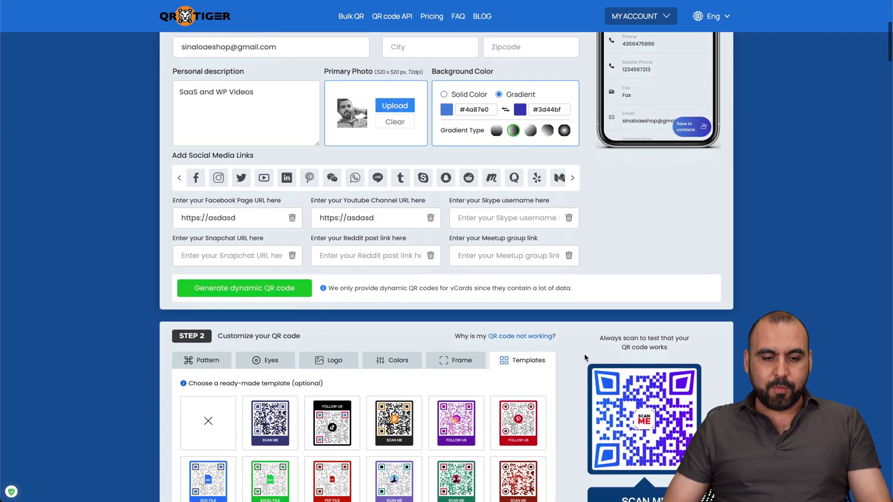
left_click(257, 289)
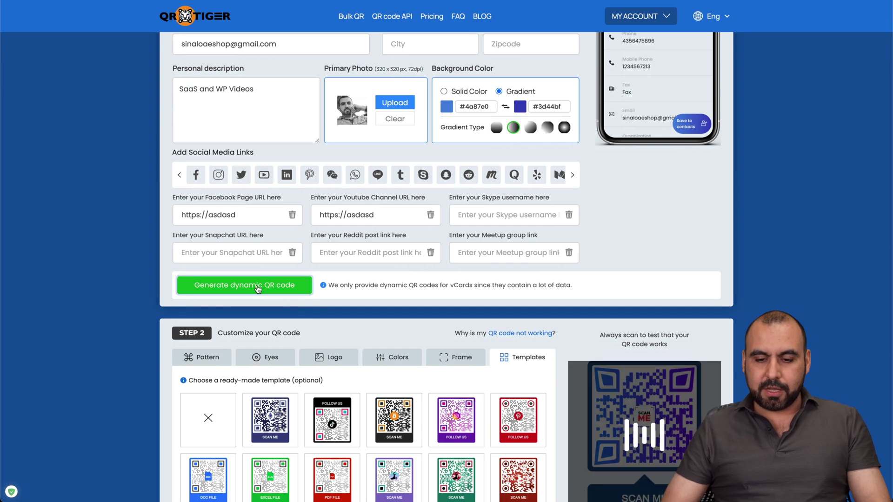
scroll(576, 194, "down", 3)
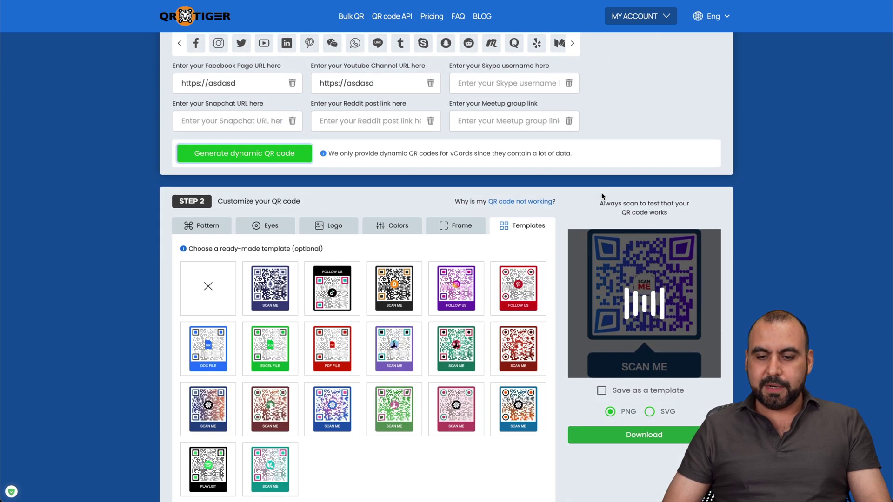
scroll(602, 196, "down", 1)
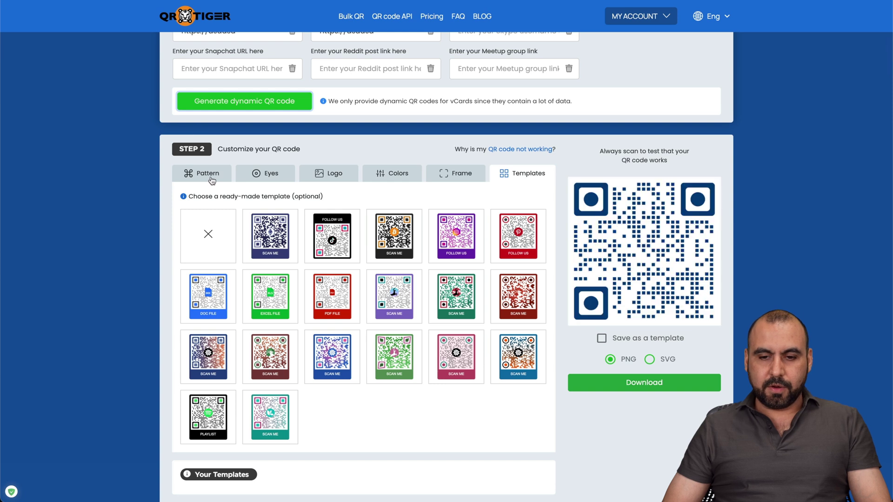
left_click(211, 175)
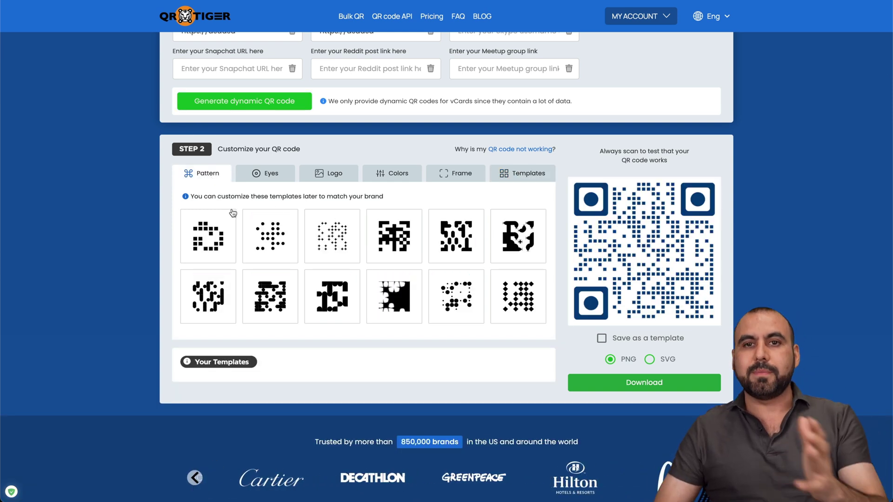
scroll(496, 230, "up", 9)
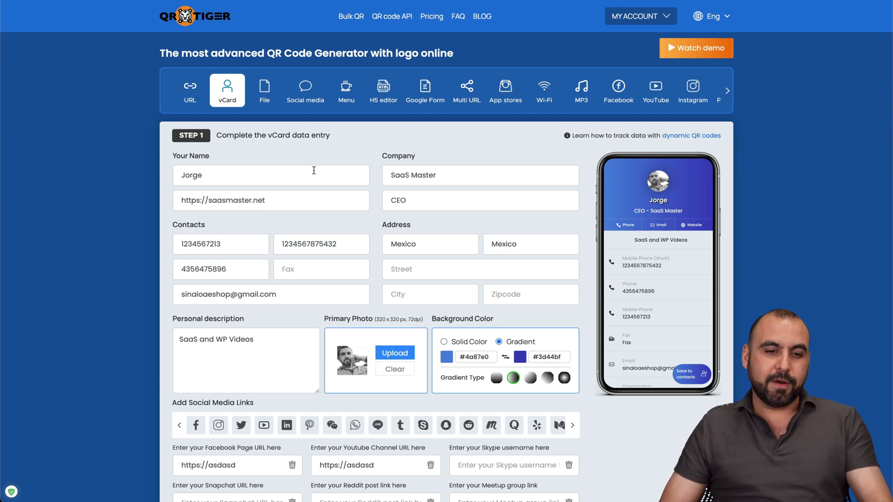
Cancel the first category switch, then confirm leaving the vCard for the File QR upload page
left_click(264, 103)
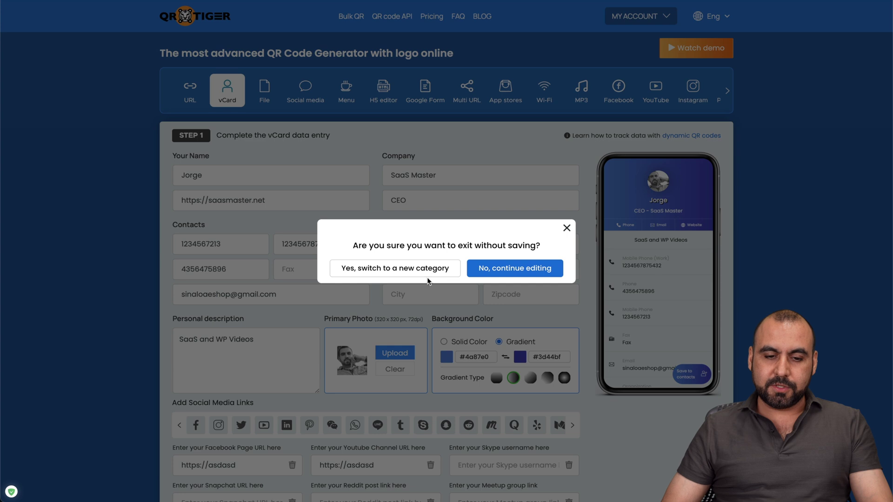
left_click(512, 269)
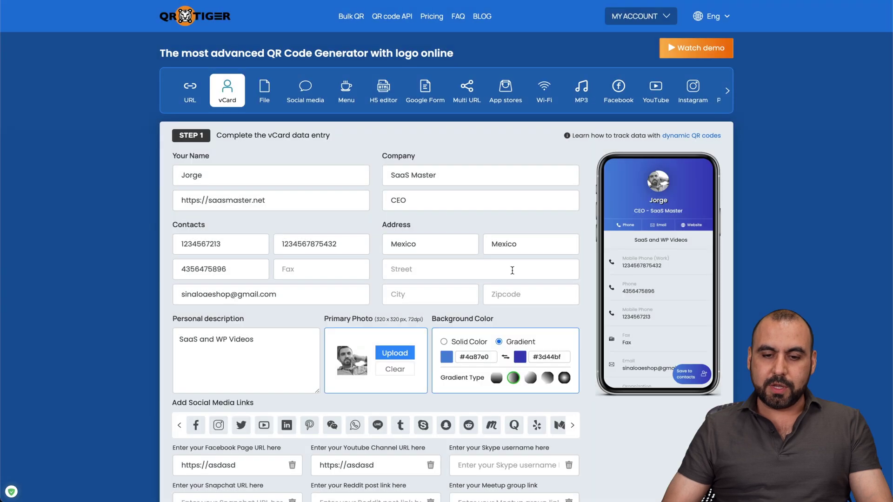
left_click(264, 95)
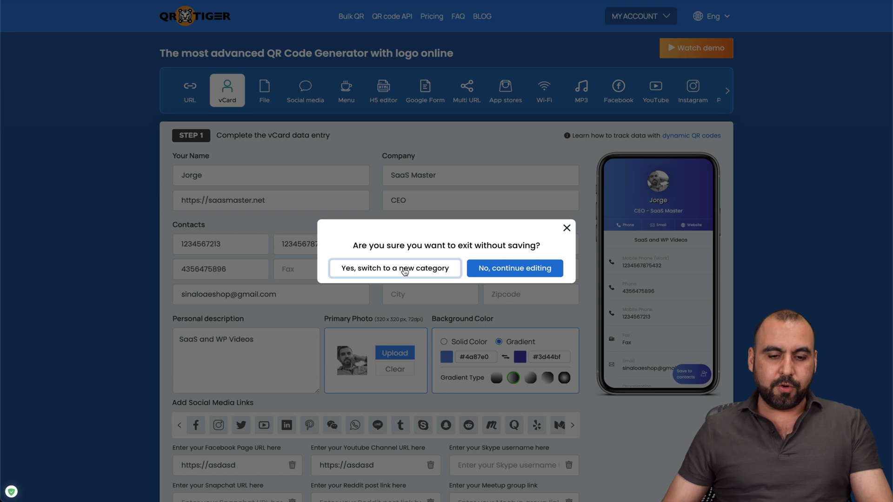
left_click(405, 272)
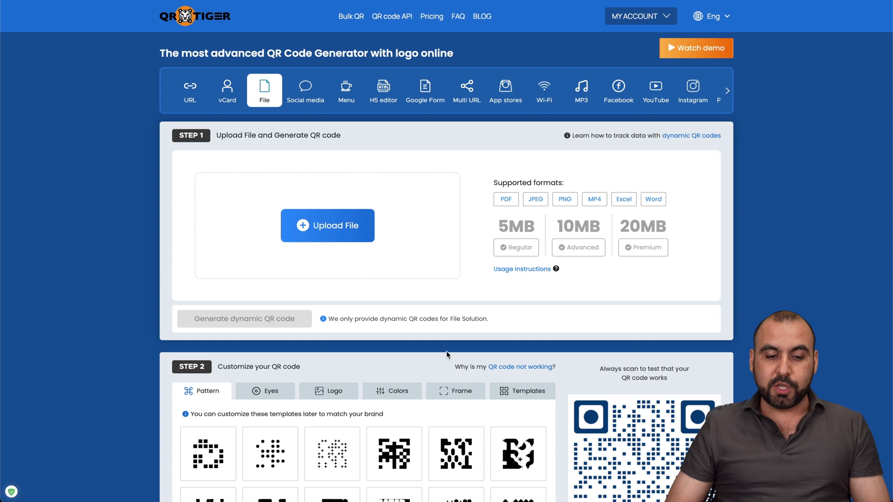
scroll(447, 355, "down", 3)
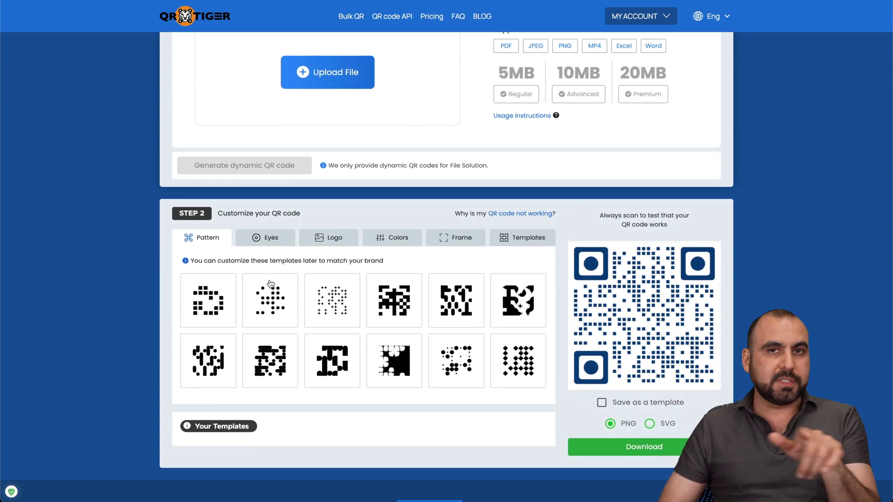
scroll(376, 309, "up", 3)
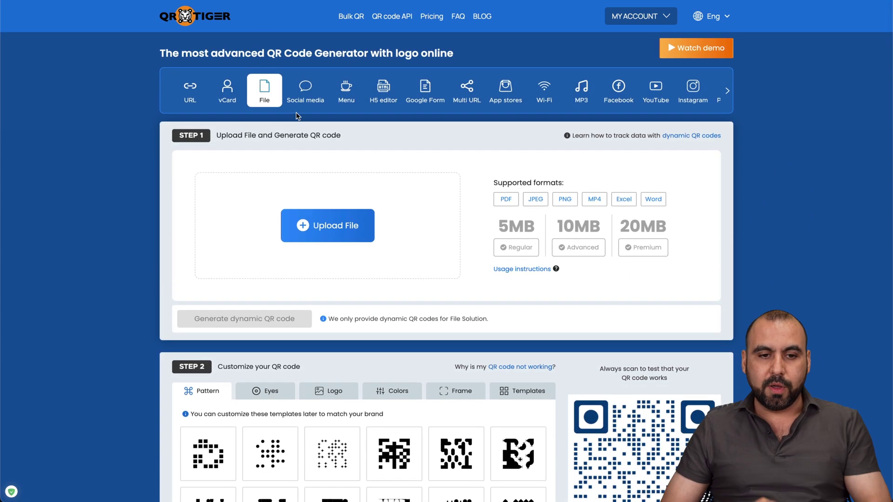
Switch to the Social media QR category and add another Facebook button to the page
left_click(305, 92)
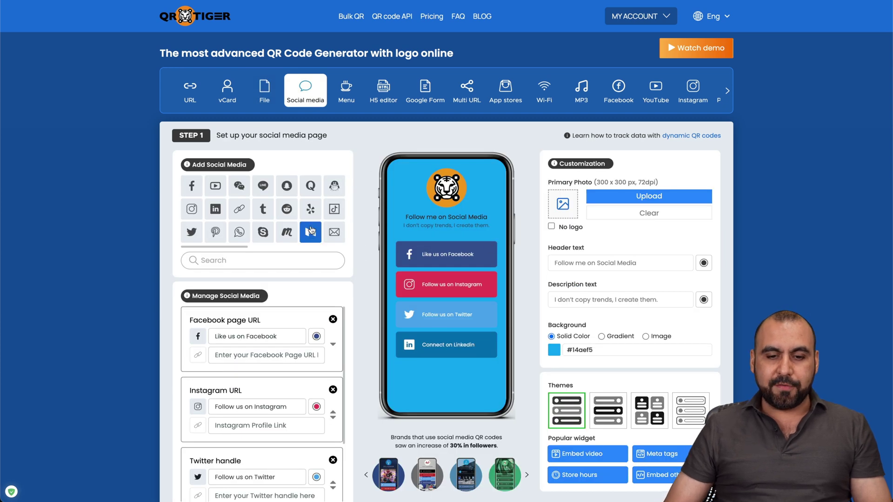
left_click(195, 188)
left_click(264, 187)
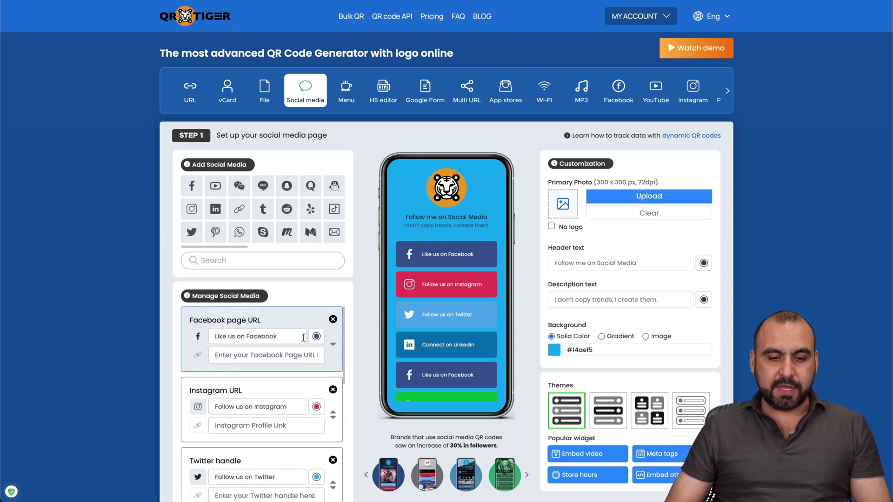
Edit the new Facebook button's 'Like us on Facebook' label, URL field and colour
scroll(354, 325, "down", 2)
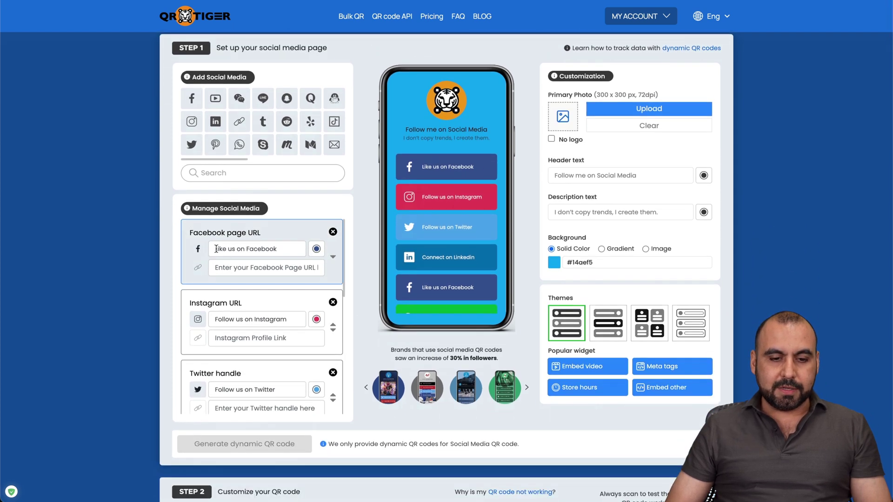
triple_click(268, 249)
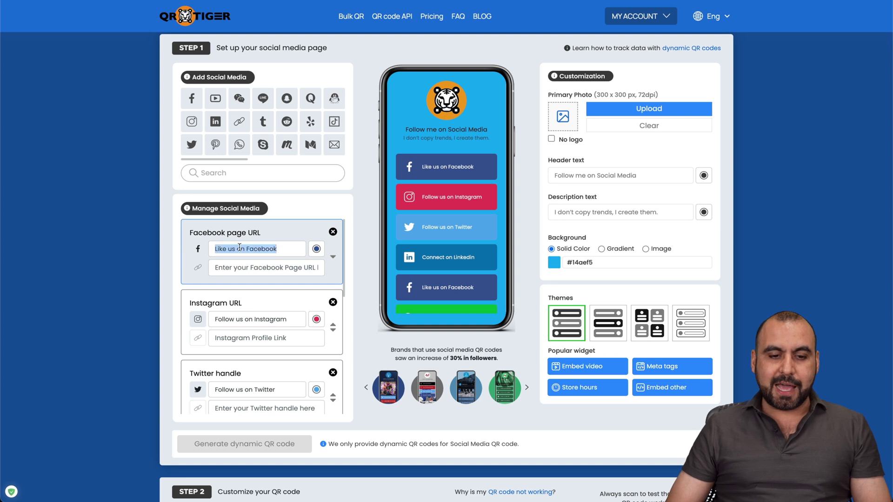
left_click(238, 248)
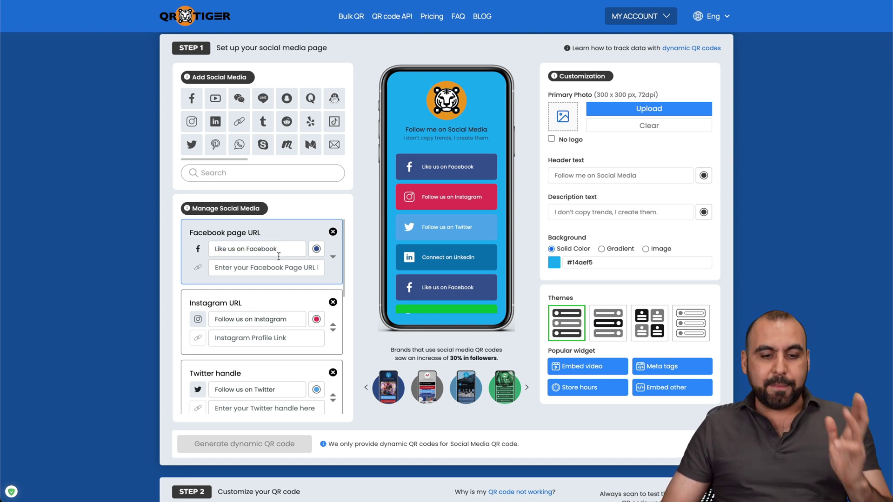
left_click(238, 269)
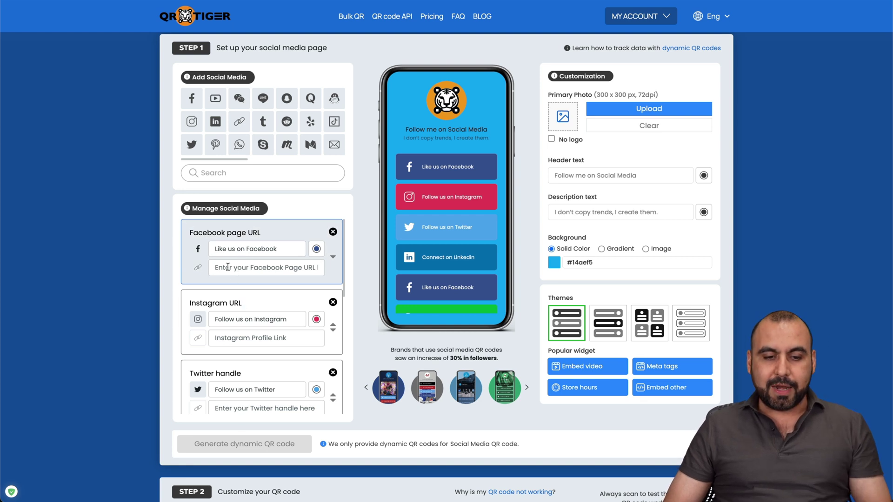
left_click(316, 249)
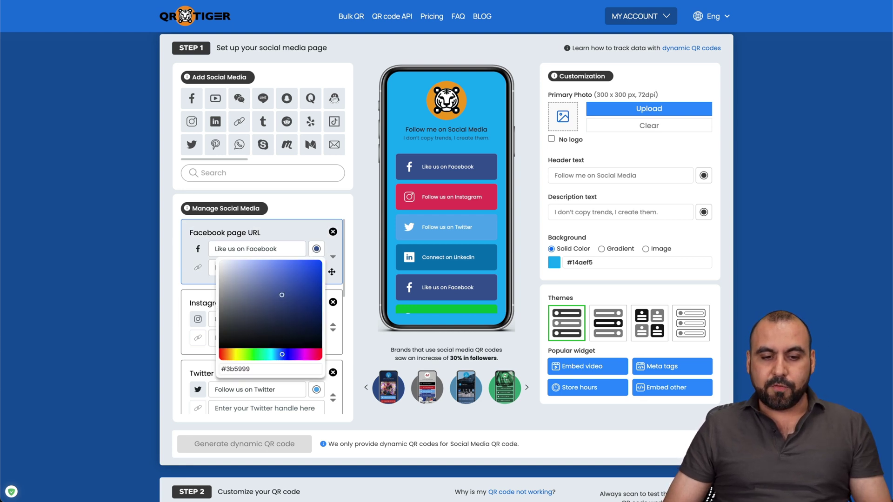
left_click(347, 259)
scroll(310, 346, "down", 1)
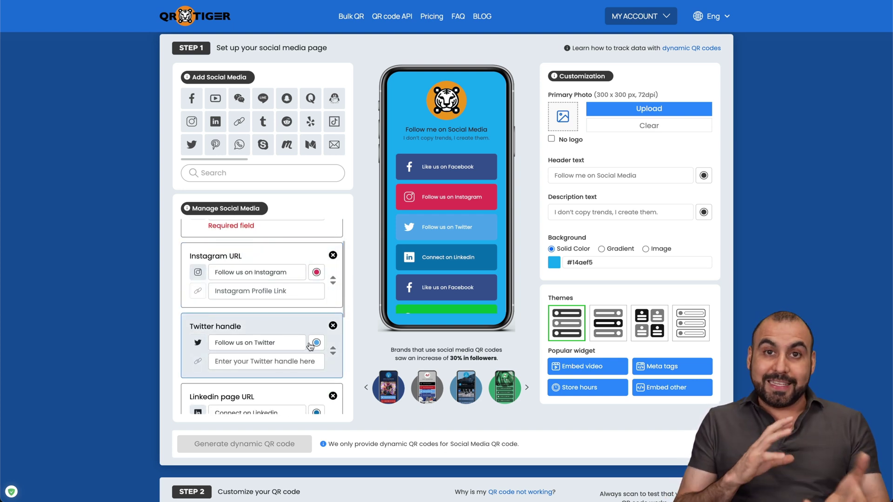
scroll(327, 356, "down", 2)
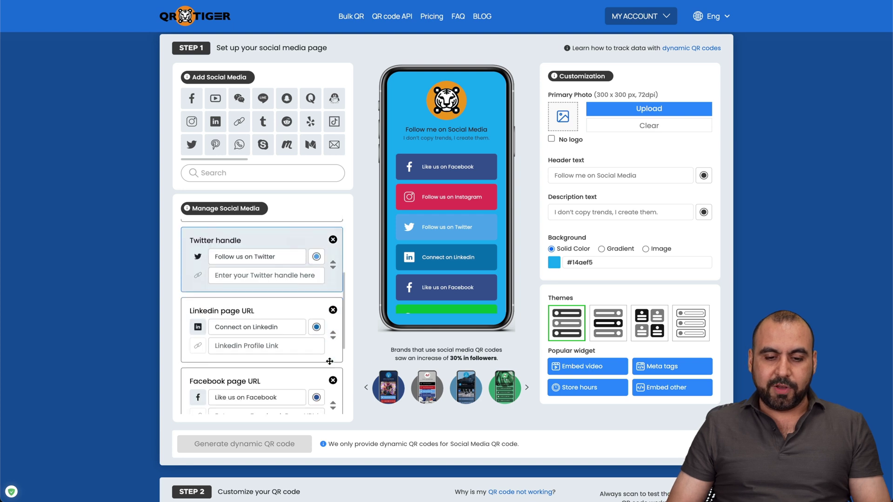
scroll(328, 356, "up", 5)
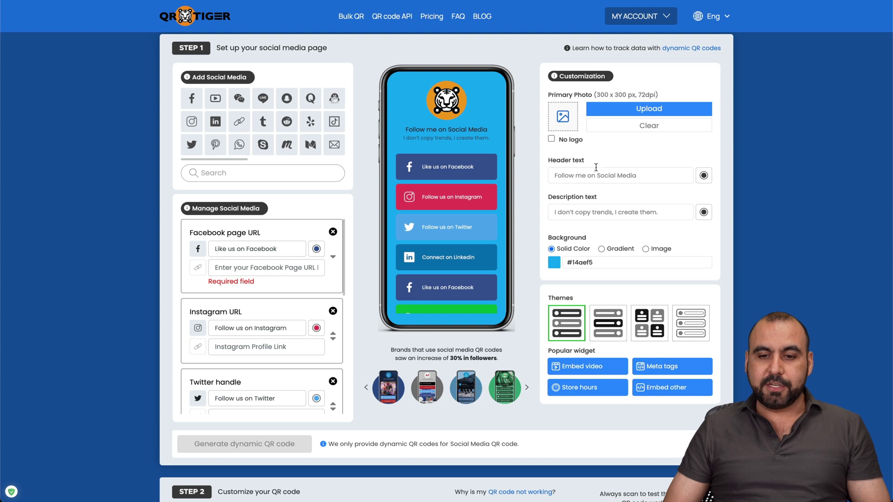
scroll(611, 233, "down", 2)
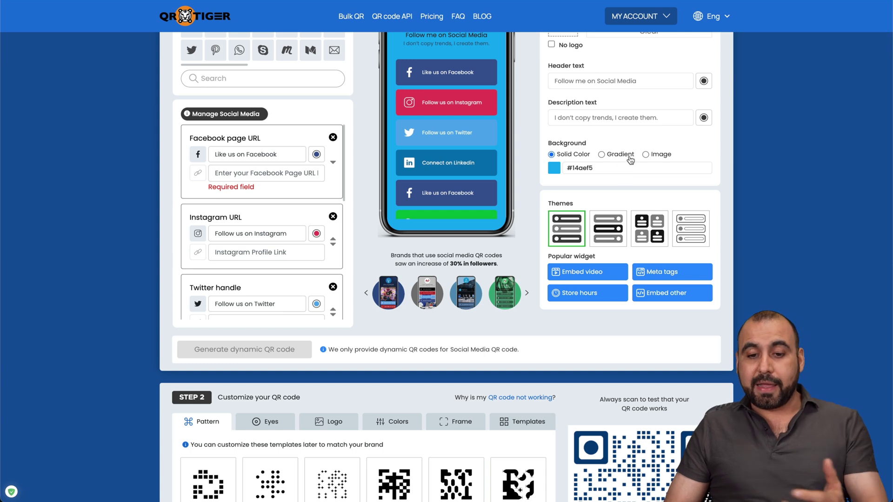
scroll(600, 230, "up", 2)
left_click(602, 305)
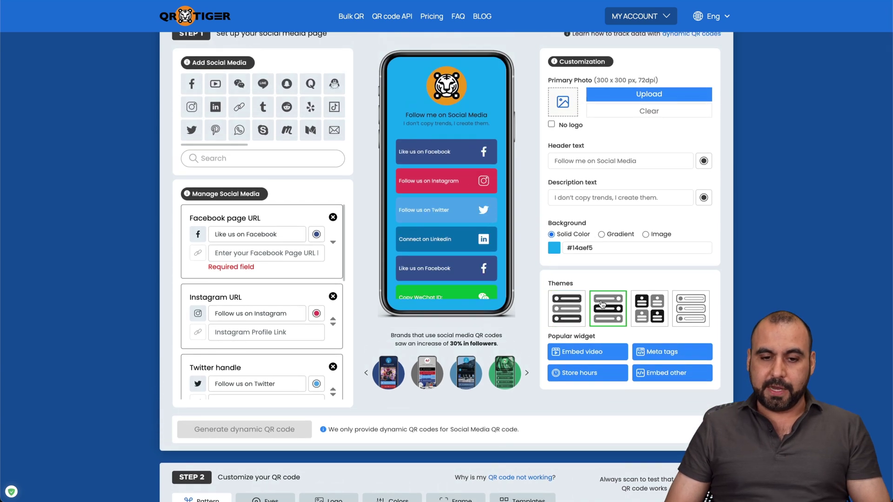
left_click(645, 310)
left_click(683, 313)
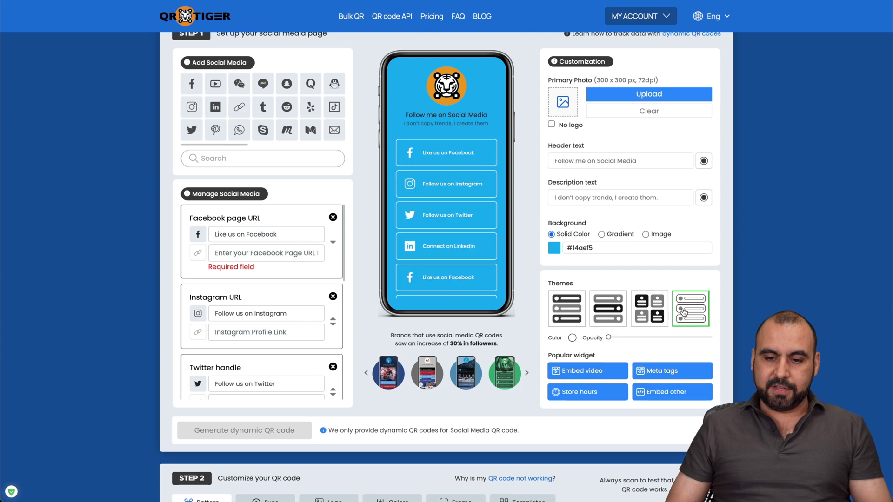
left_click(646, 310)
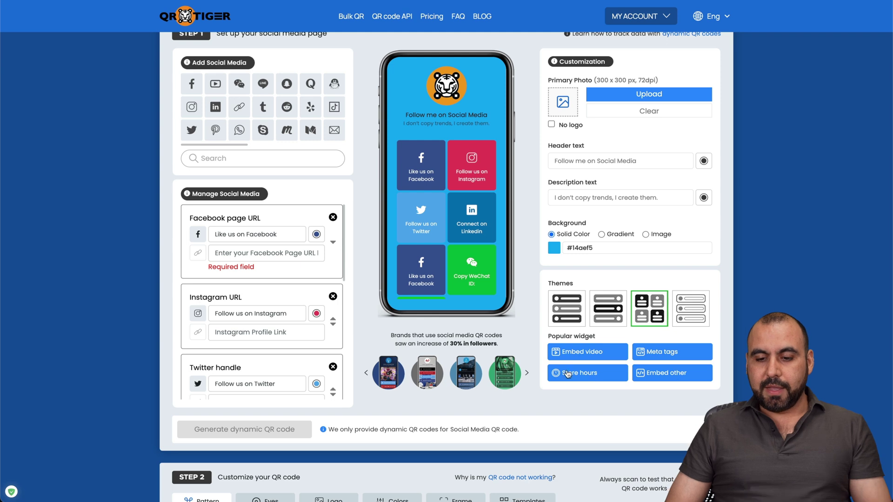
left_click(662, 375)
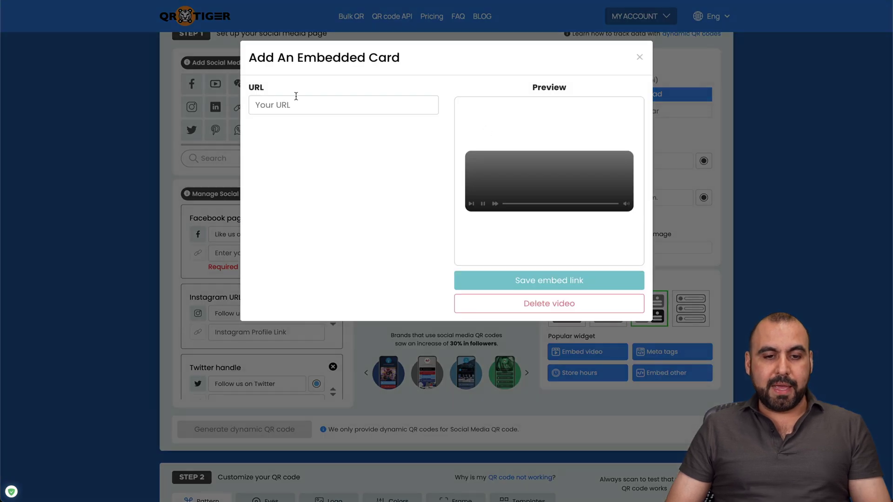
left_click(640, 57)
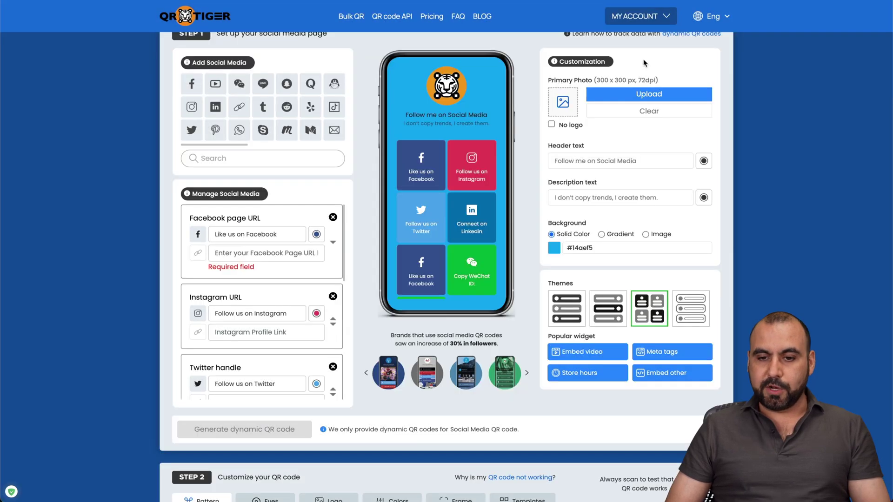
scroll(646, 253, "down", 6)
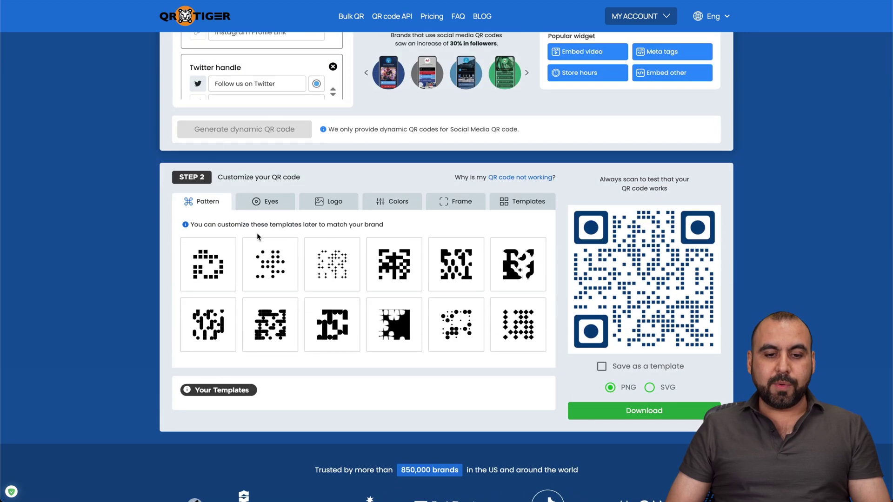
scroll(487, 317, "up", 8)
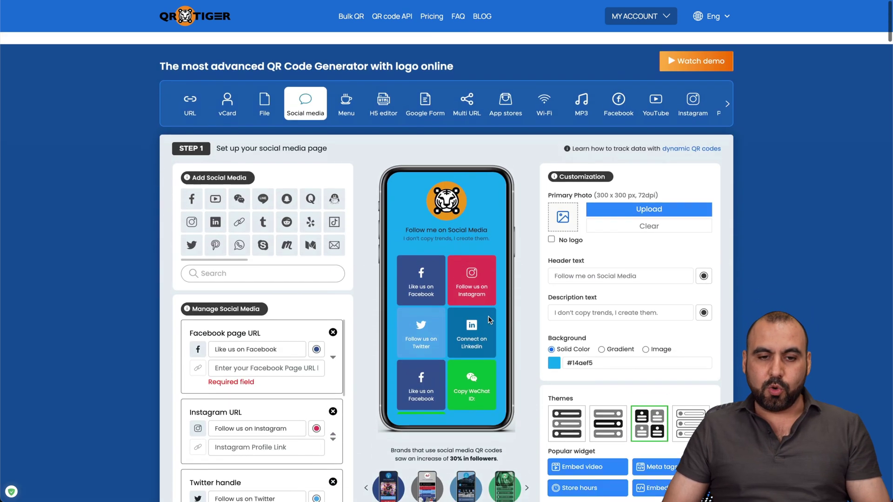
left_click(345, 91)
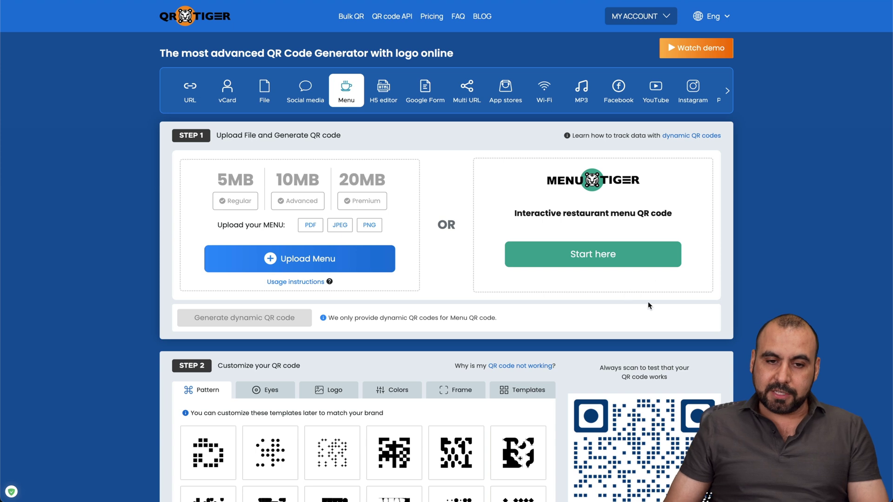
Look through the HTML page editor, then bring up the Google Form QR code form
left_click(384, 90)
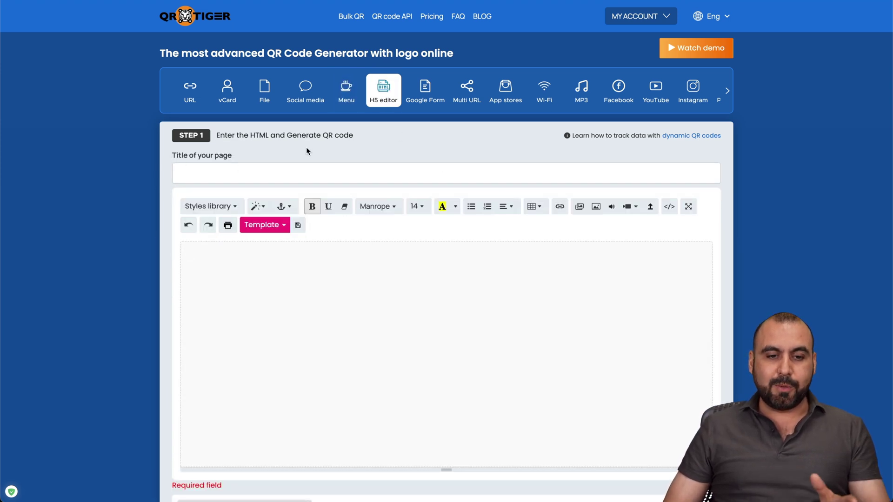
scroll(333, 265, "down", 3)
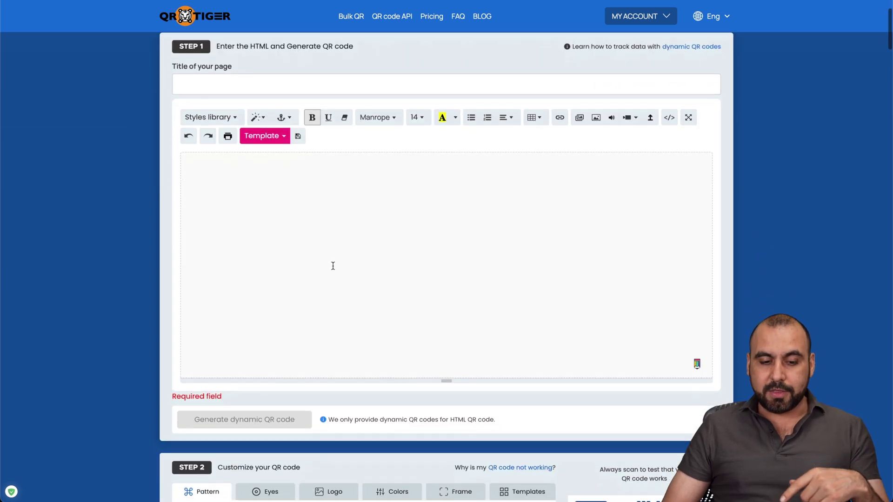
scroll(333, 265, "up", 3)
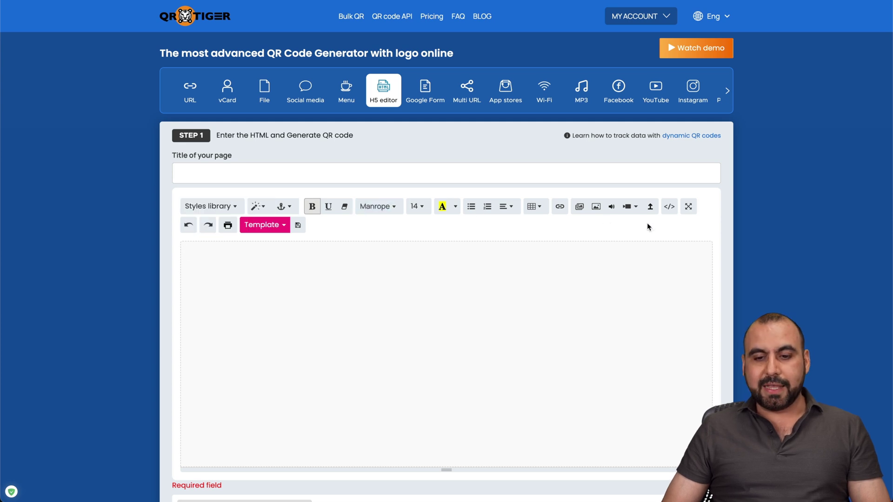
scroll(360, 301, "down", 4)
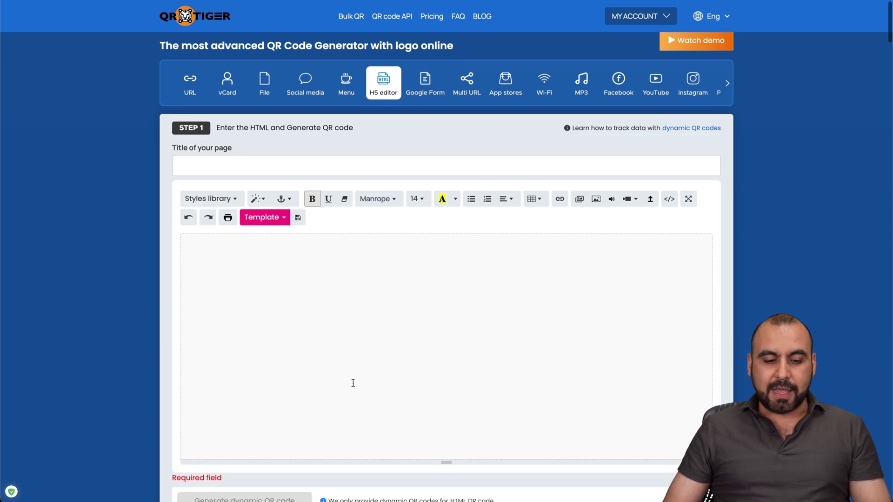
scroll(323, 329, "up", 4)
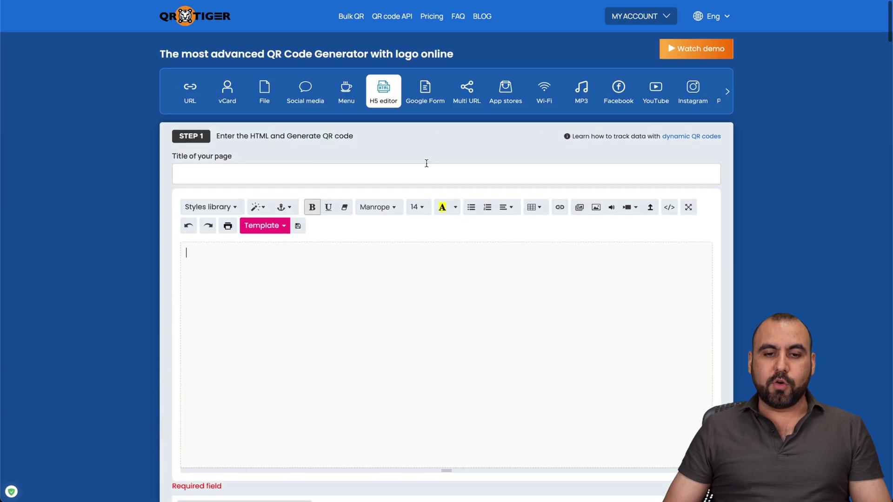
left_click(424, 93)
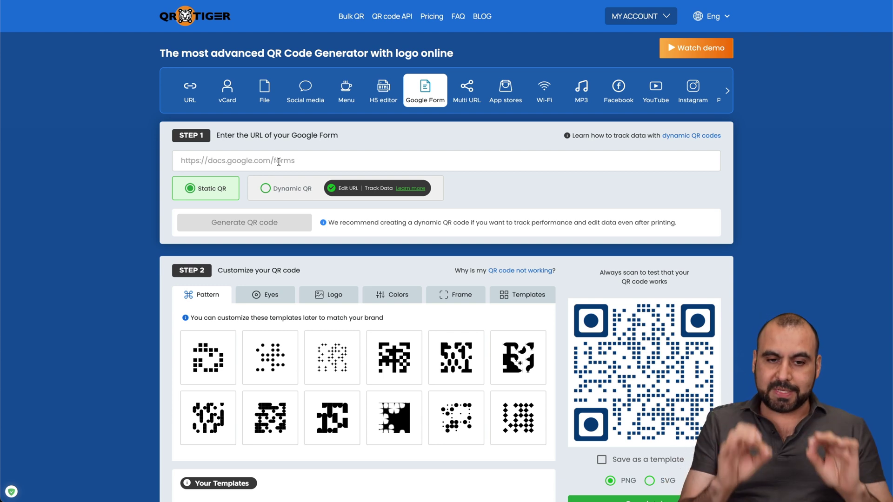
left_click(466, 91)
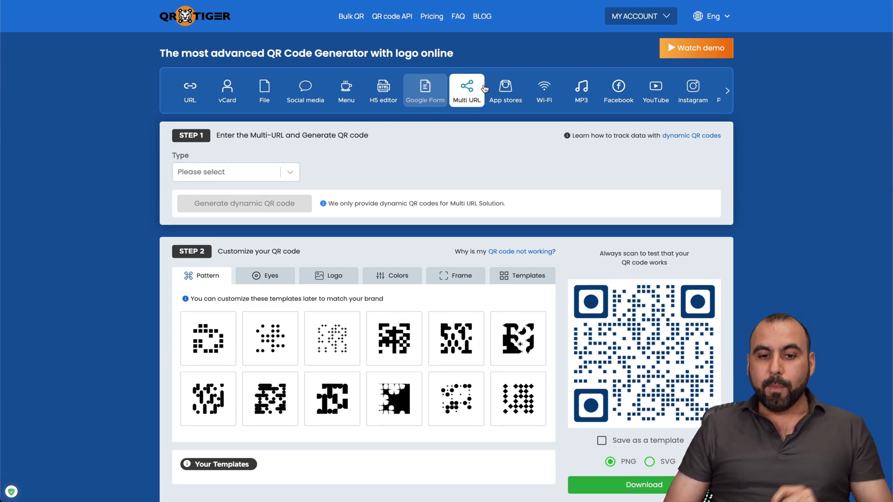
left_click(223, 171)
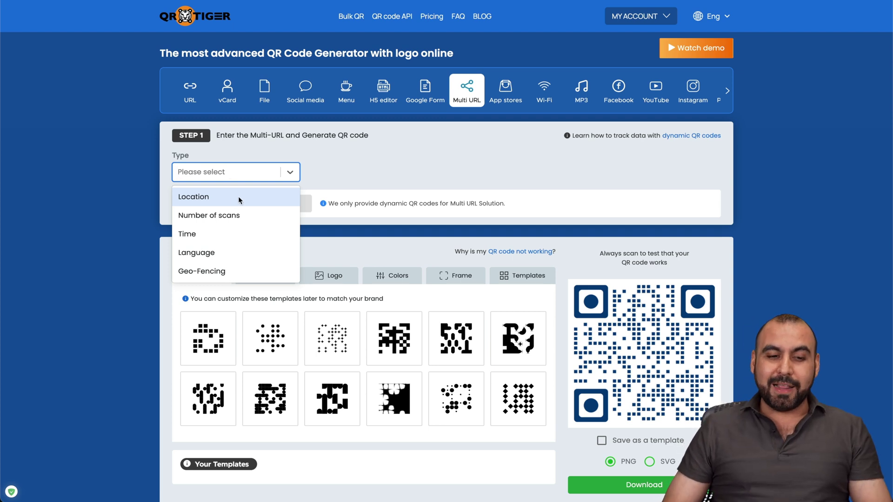
left_click(213, 197)
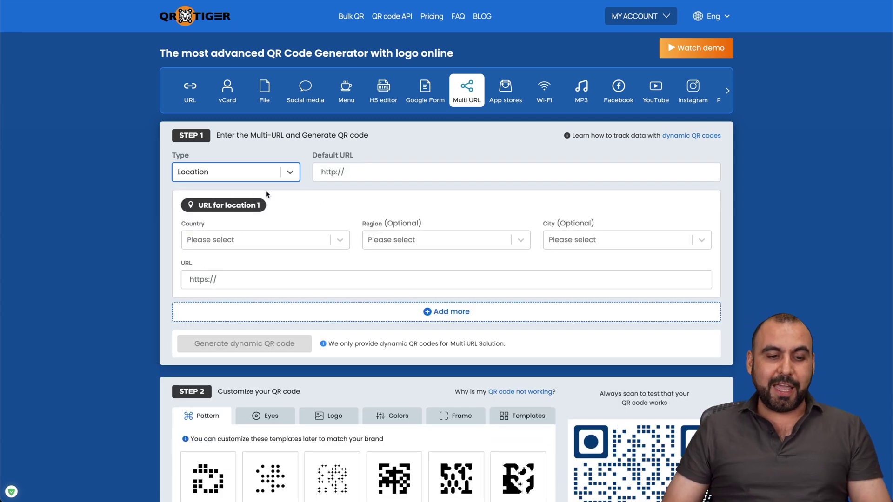
left_click(248, 173)
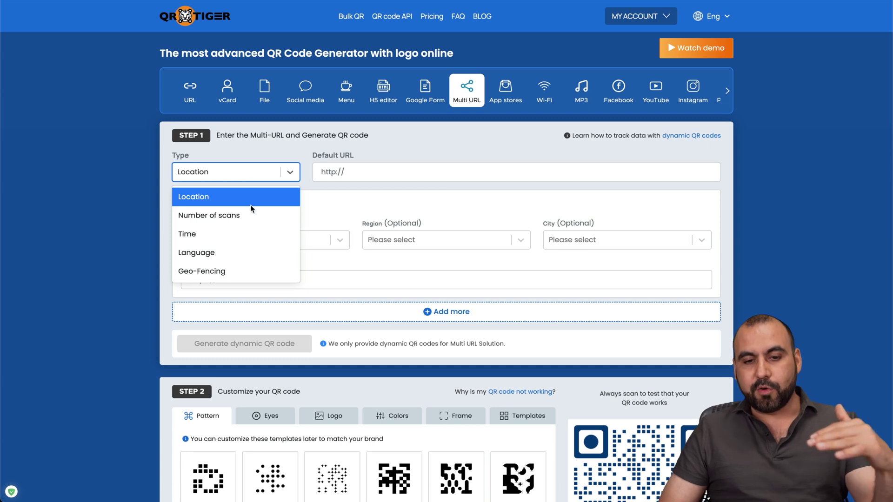
left_click(353, 172)
key("ctrl+a")
type("h")
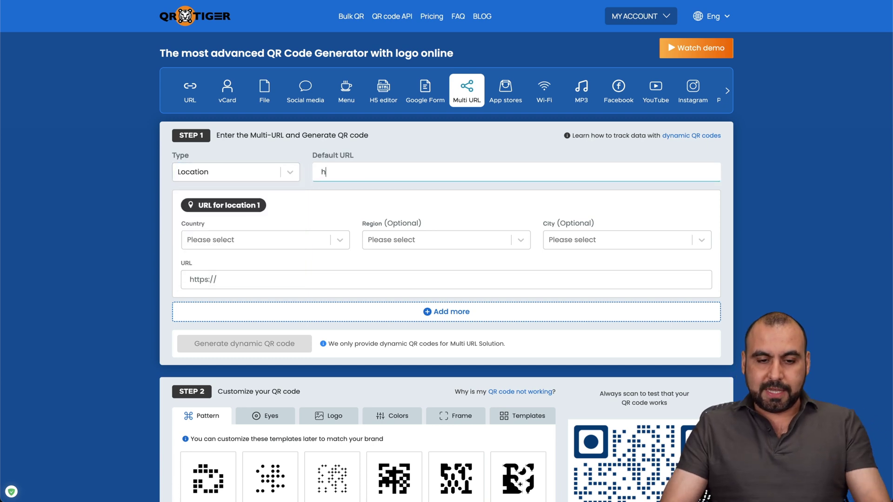
type("ttps://saasmaster")
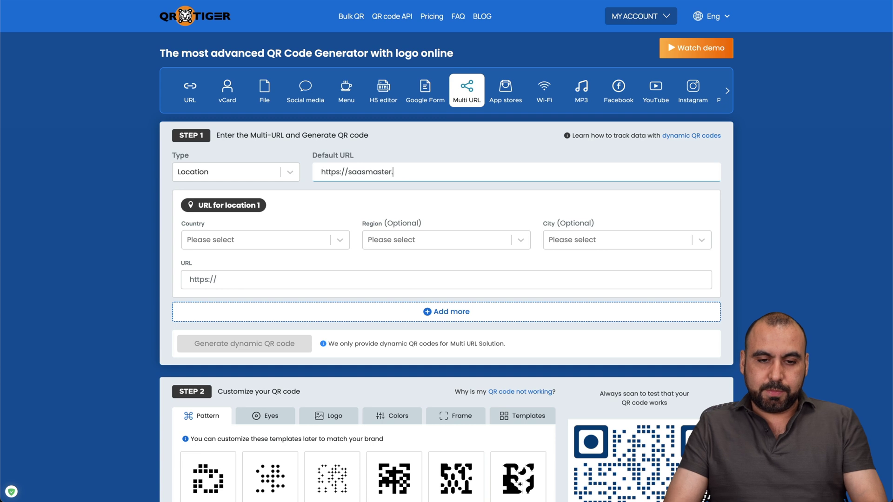
type(".net")
left_click(272, 242)
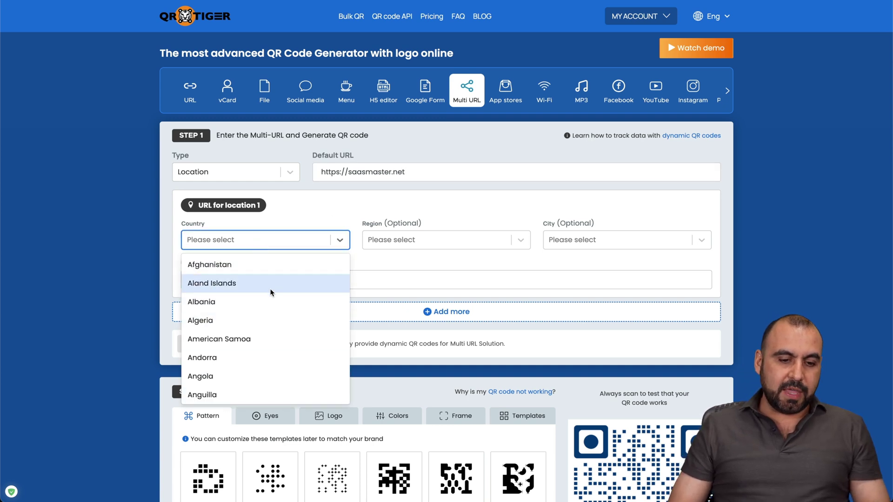
left_click(270, 301)
left_click(412, 238)
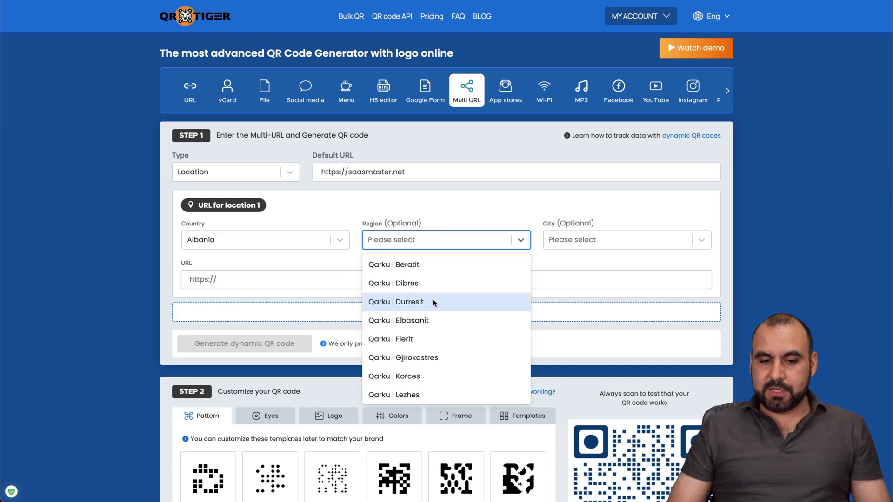
left_click(542, 203)
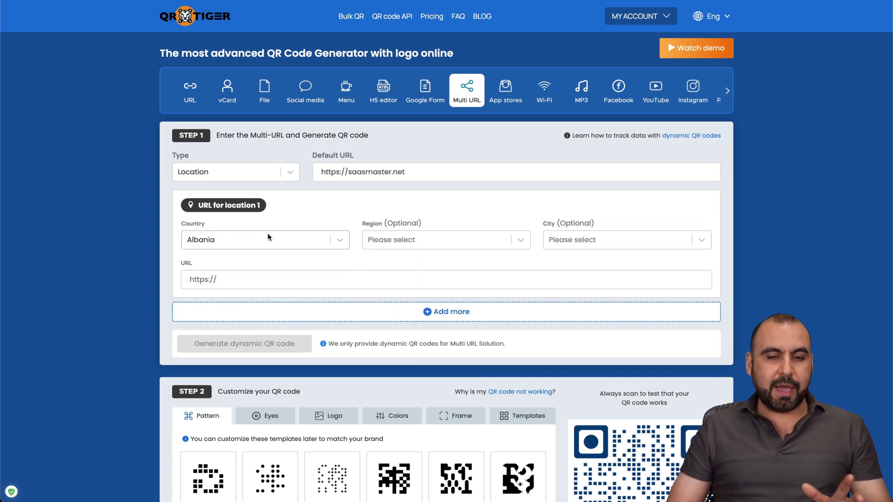
left_click(247, 285)
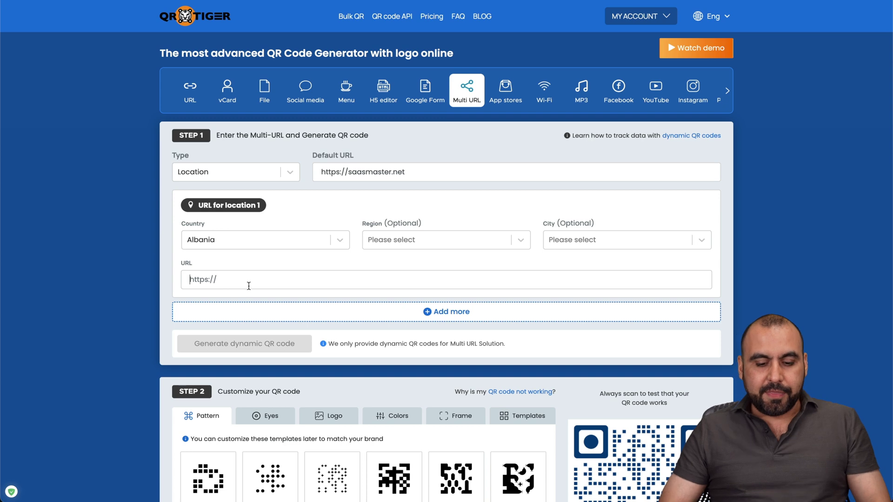
type("https://saas")
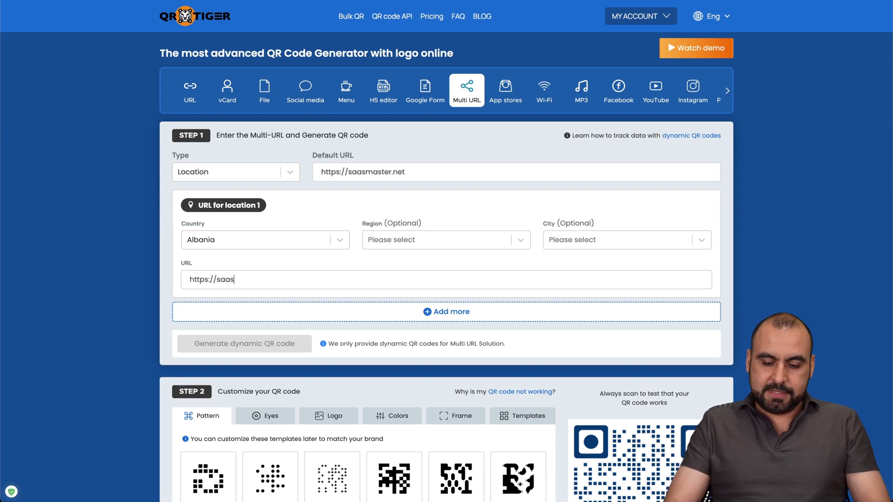
type("mast.co")
Add a second location, Mexico, redirecting to sdfdsf.mx
left_click(405, 313)
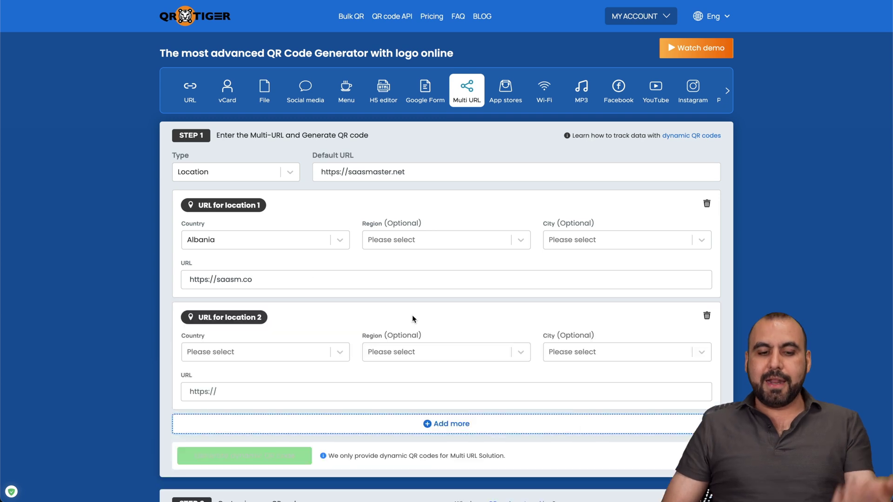
scroll(404, 316, "down", 1)
left_click(311, 286)
scroll(276, 376, "down", 3)
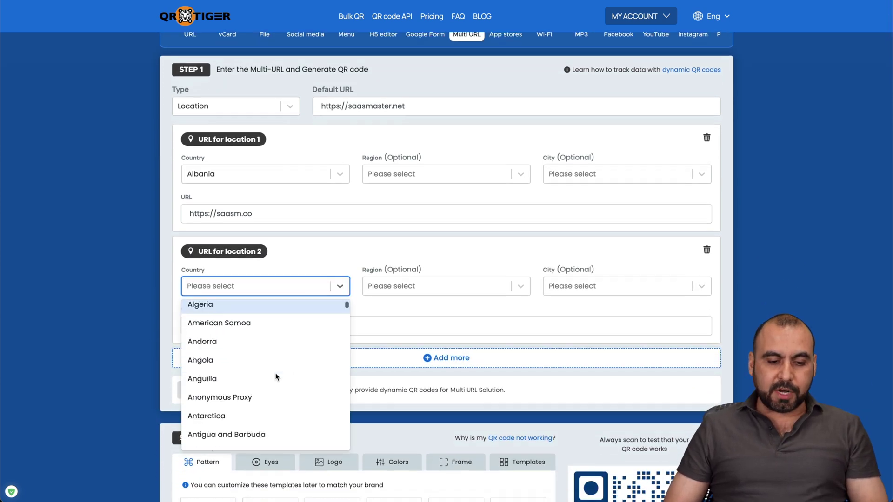
scroll(276, 377, "down", 3)
type("mex")
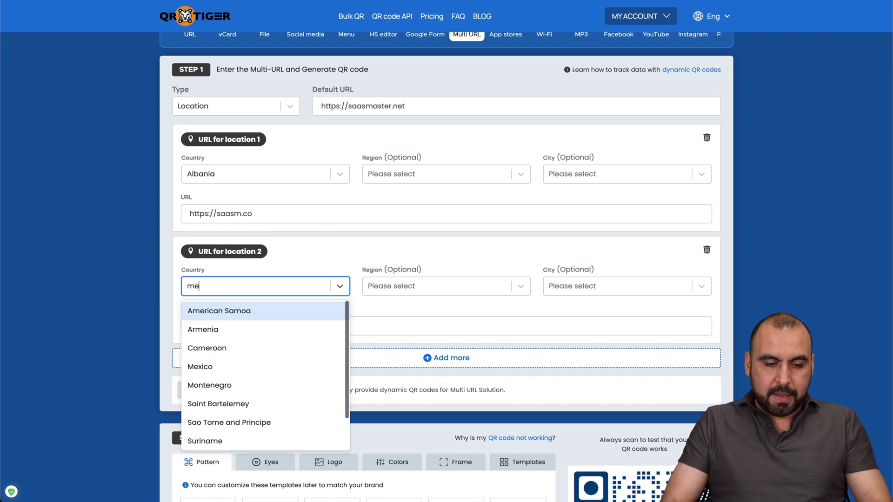
left_click(225, 310)
left_click(252, 325)
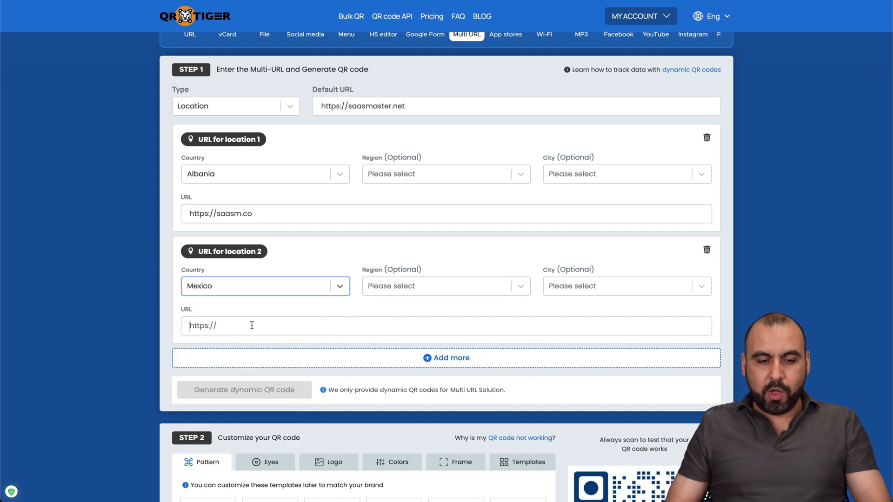
type("sdfdsf.mx")
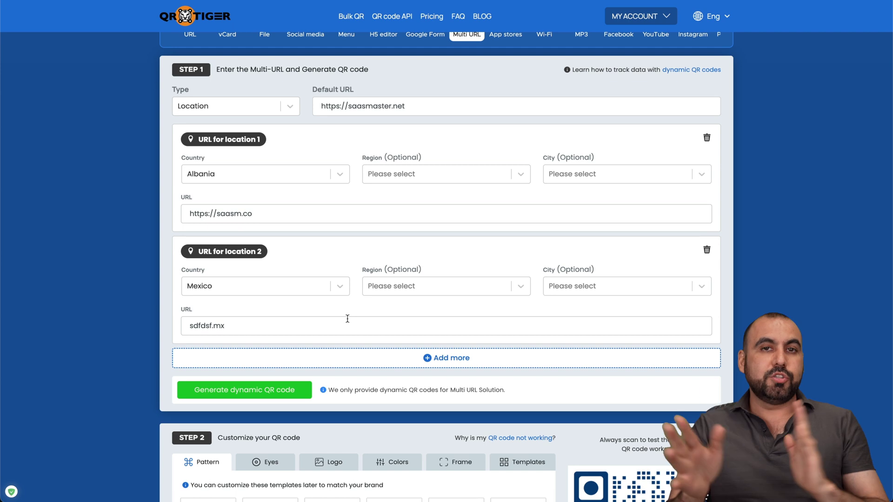
scroll(347, 319, "up", 1)
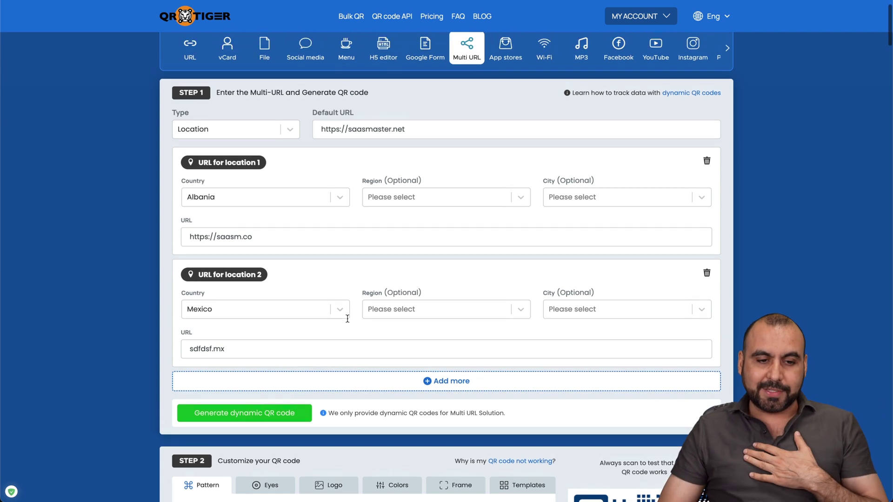
left_click(249, 125)
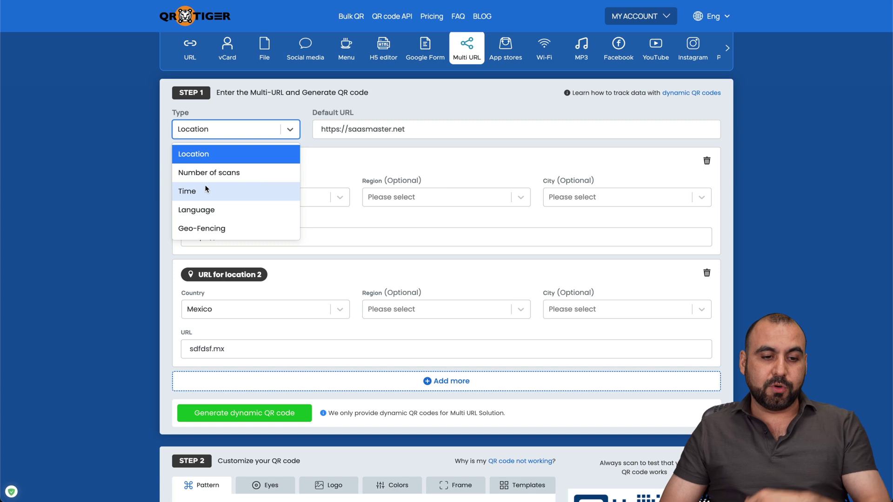
Keep the Location type, review the Multi URL entries, then move to the App stores form
left_click(380, 166)
scroll(404, 211, "down", 3)
scroll(404, 211, "up", 4)
scroll(404, 212, "down", 7)
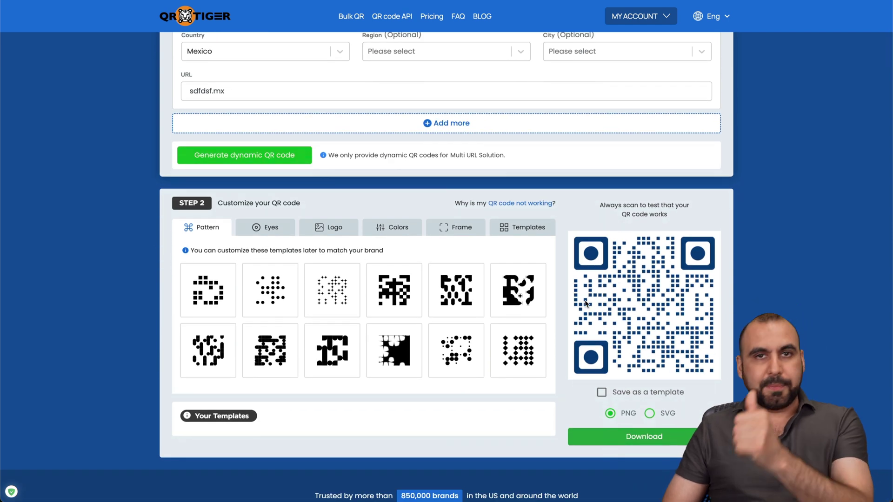
scroll(584, 300, "up", 7)
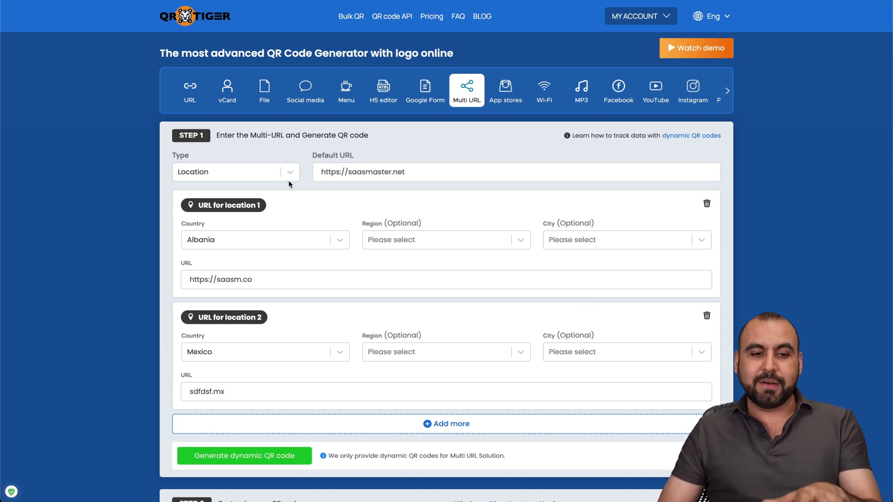
left_click(517, 95)
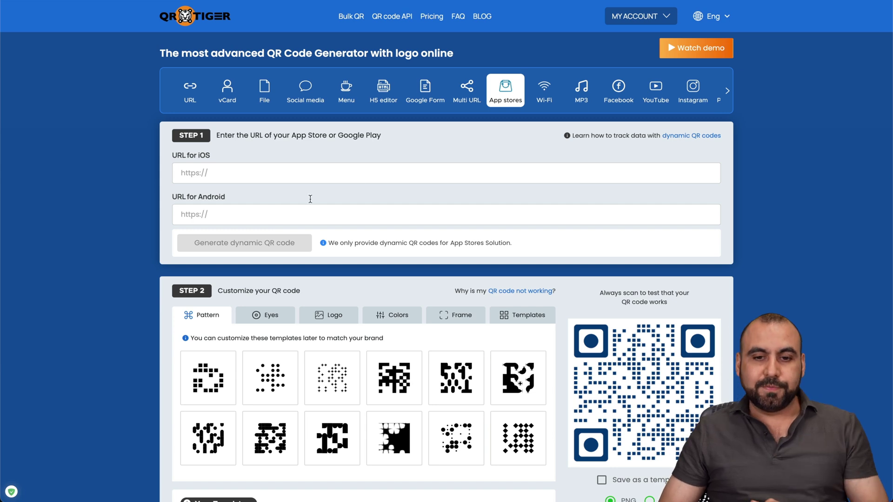
Choose WPA as the encryption type on the Wi-Fi QR code form
left_click(543, 89)
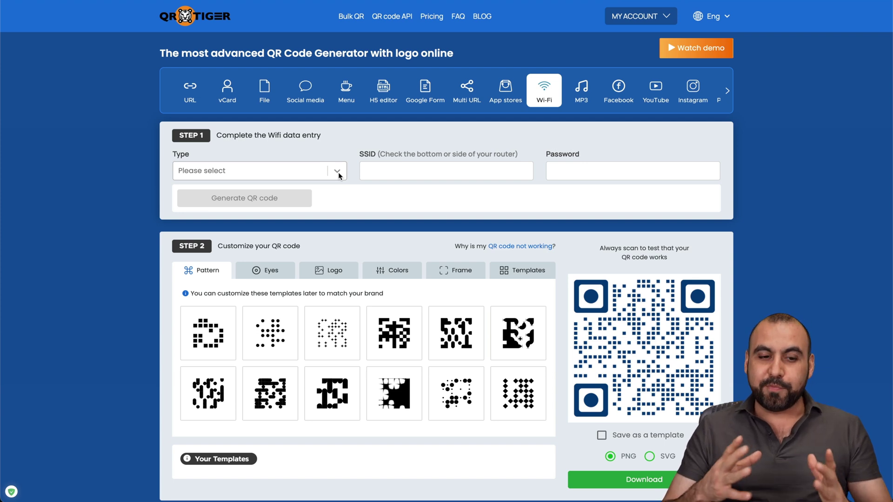
left_click(295, 179)
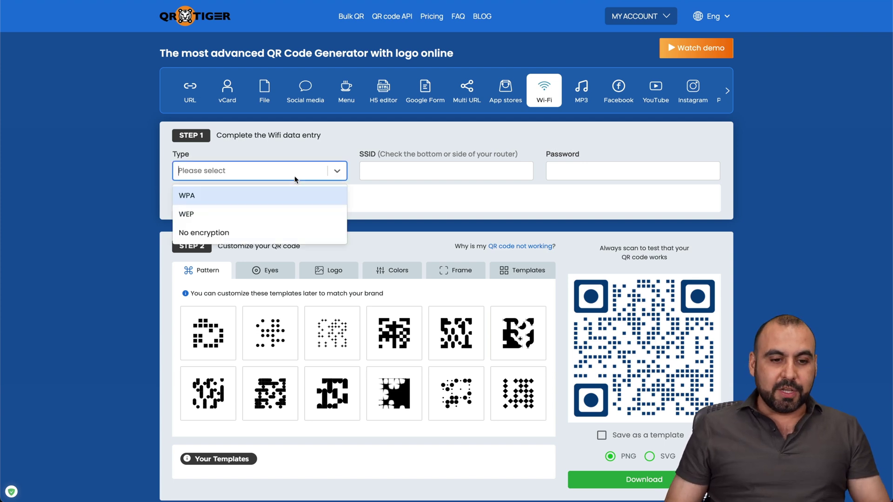
left_click(211, 197)
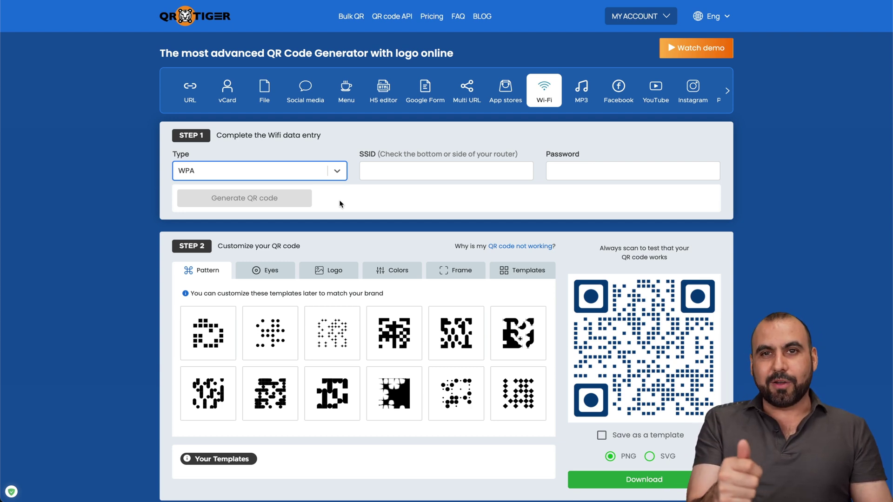
Flip through the MP3, Facebook, YouTube and Email forms, ending on the Text form
left_click(575, 99)
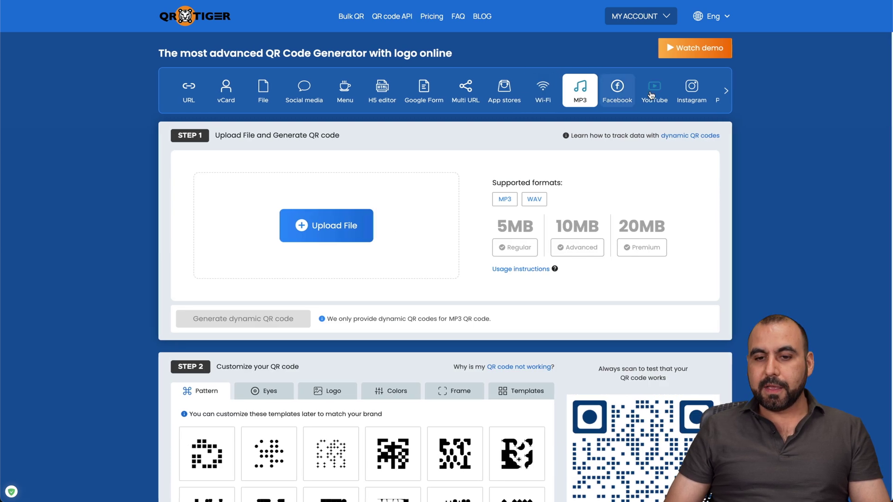
left_click(627, 91)
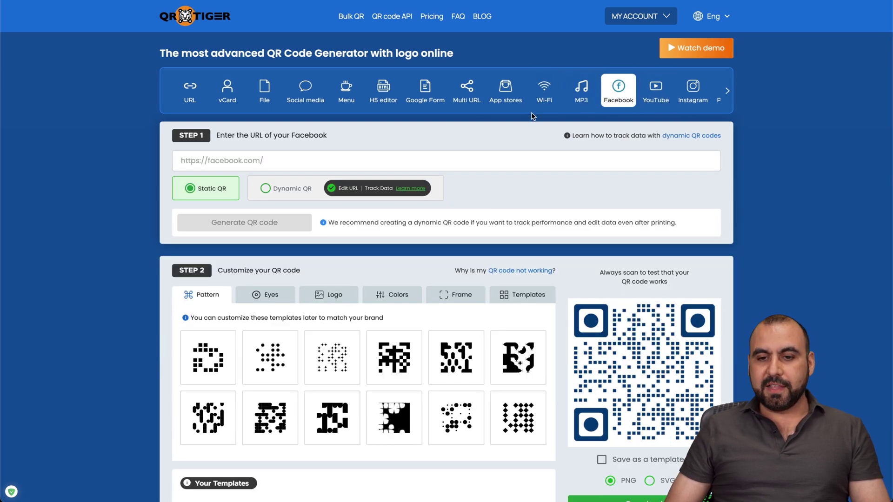
left_click(654, 91)
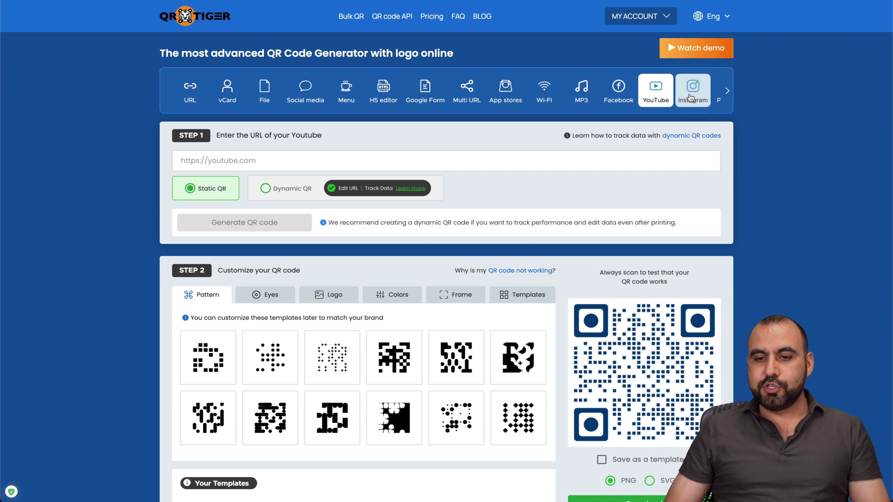
left_click(726, 92)
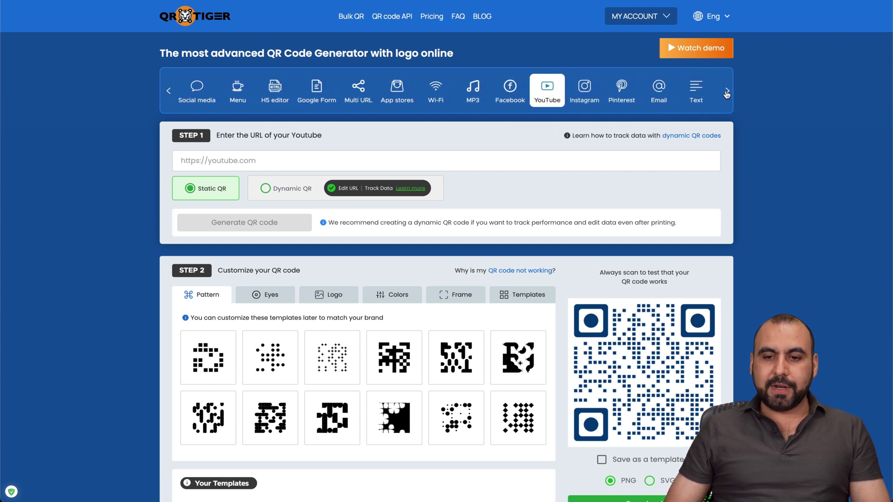
triple_click(726, 93)
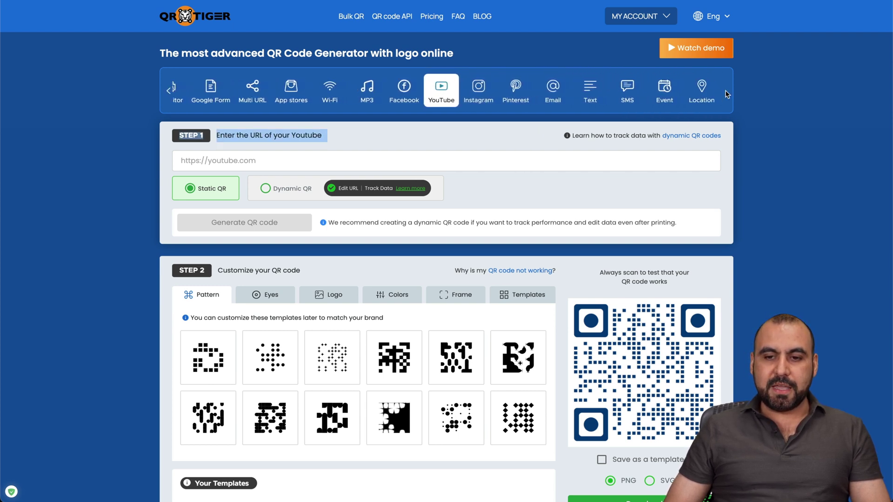
left_click(553, 91)
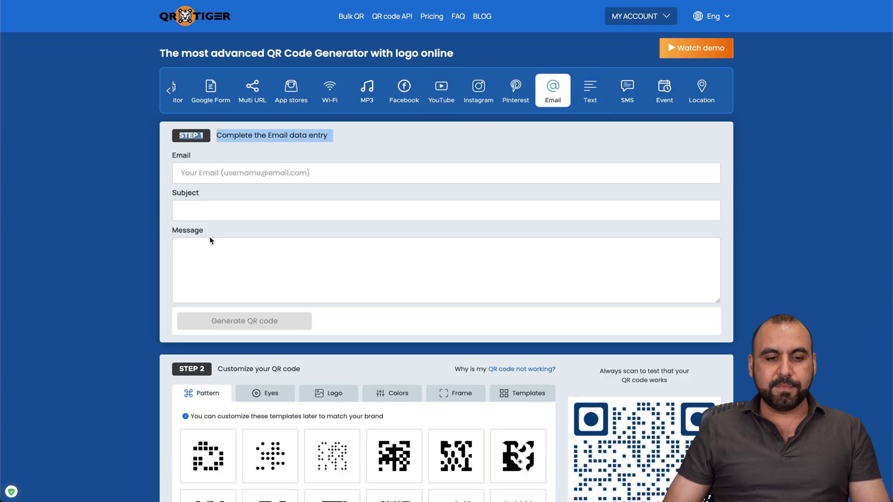
left_click(323, 284)
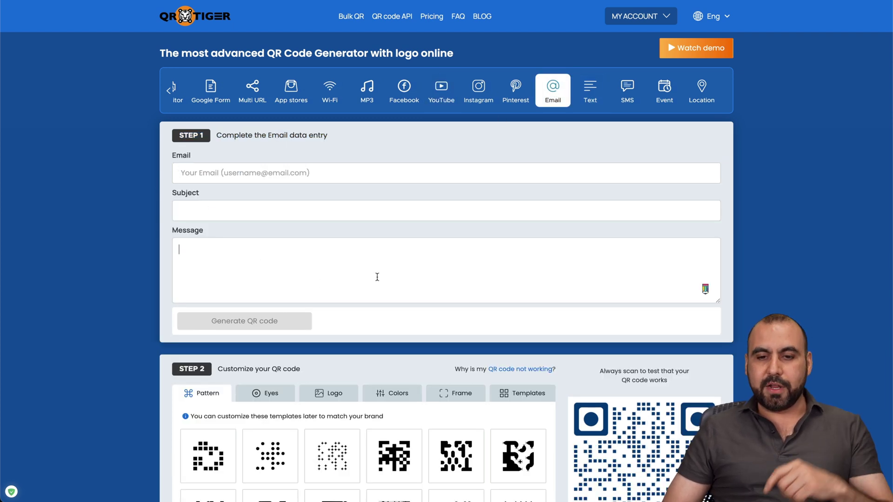
left_click(589, 91)
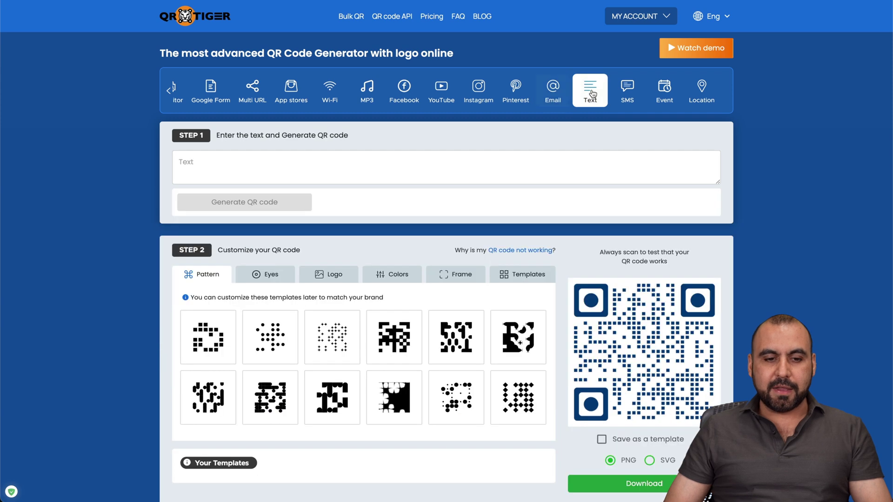
Paste the heading 'The most advanced QR Code Generator with logo online' into Text and generate it
triple_click(254, 47)
key("ctrl+c")
left_click(238, 172)
key("ctrl+v")
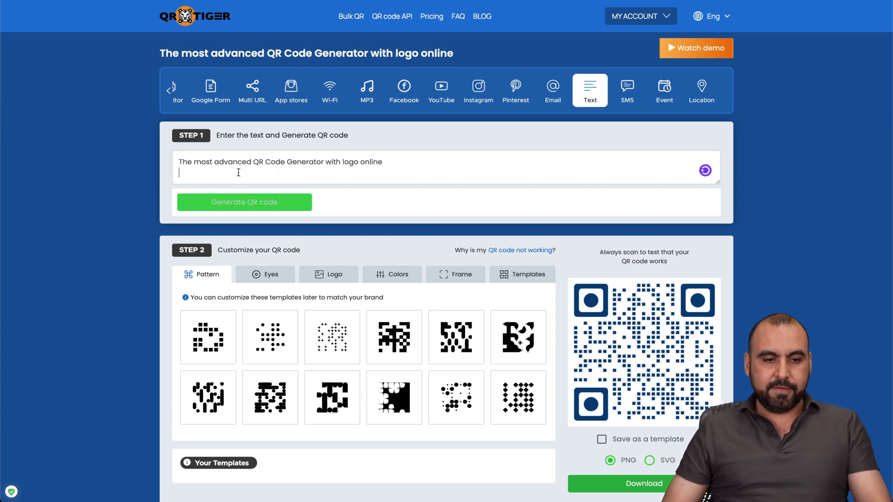
left_click(268, 202)
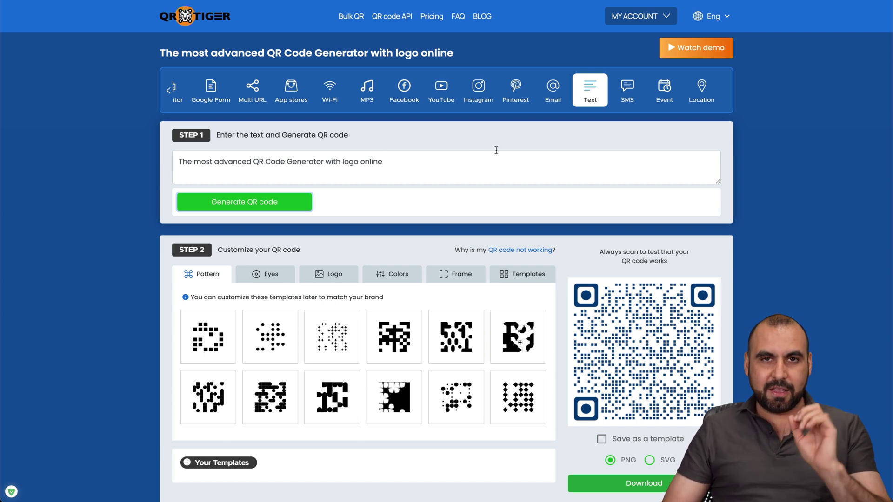
left_click(632, 85)
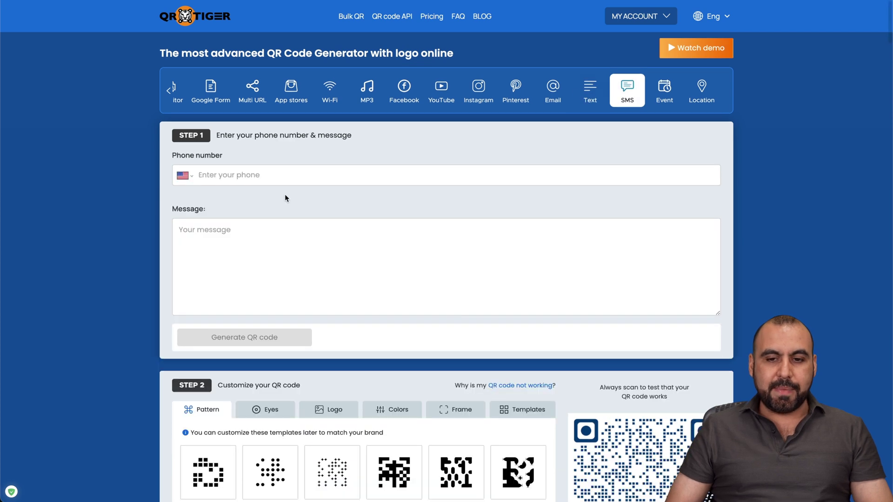
Glance at the SMS and Event forms, then pin a Location QR code near Tannersville
left_click(239, 224)
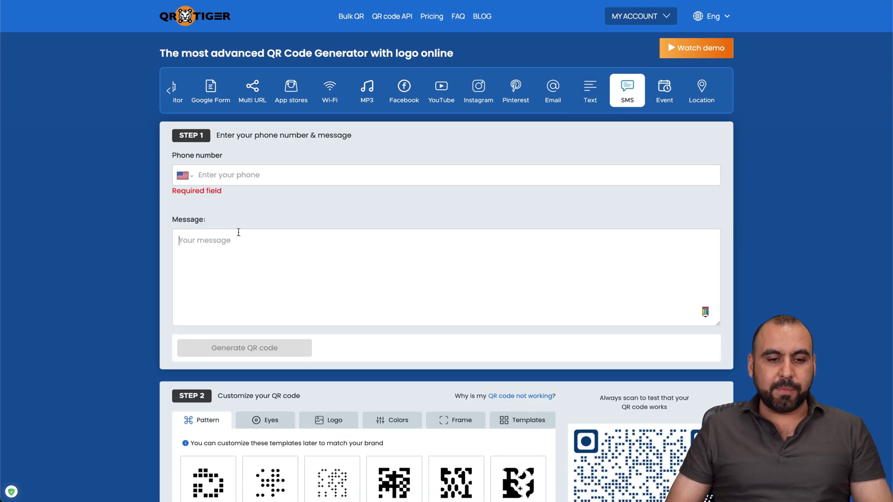
left_click(665, 88)
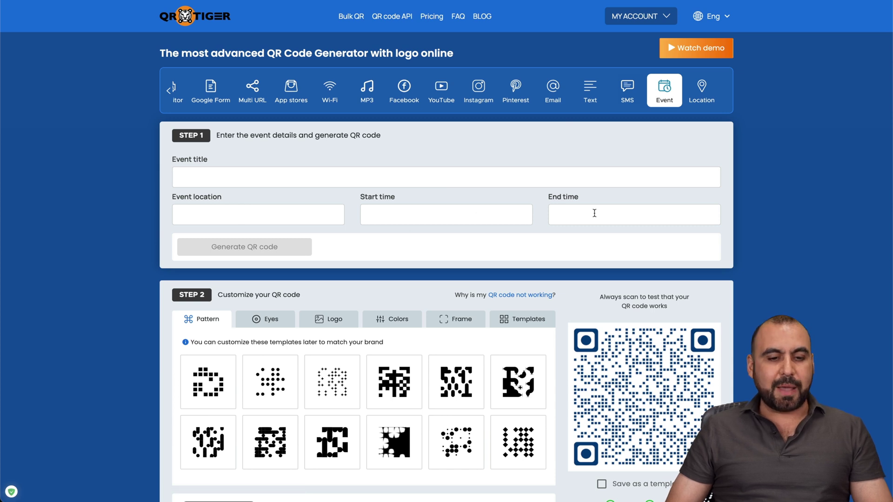
left_click(707, 95)
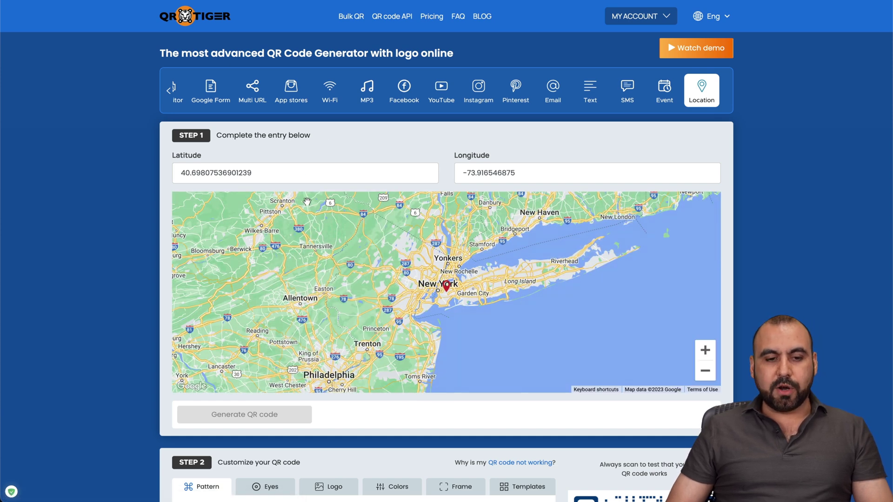
left_click(306, 270)
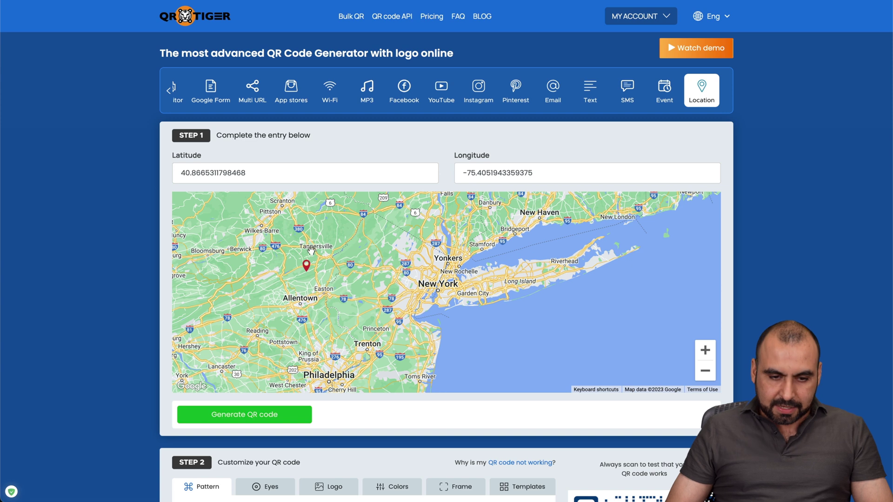
left_click(313, 247)
scroll(314, 247, "up", 3)
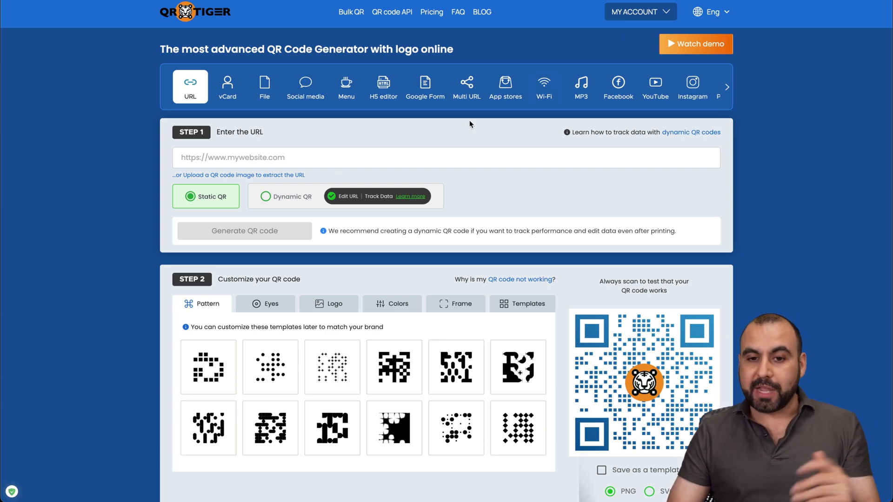
Go to the dashboard's vCard list and view Campaign DN4R's scan statistics
left_click(645, 21)
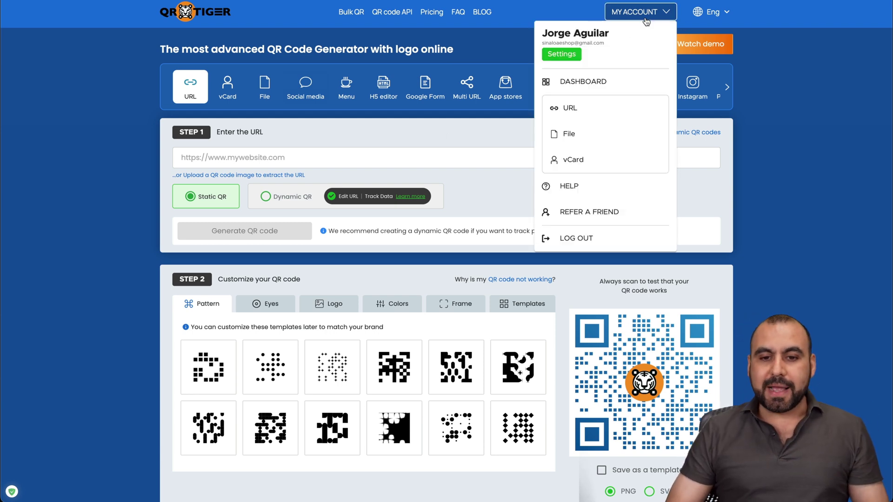
left_click(572, 87)
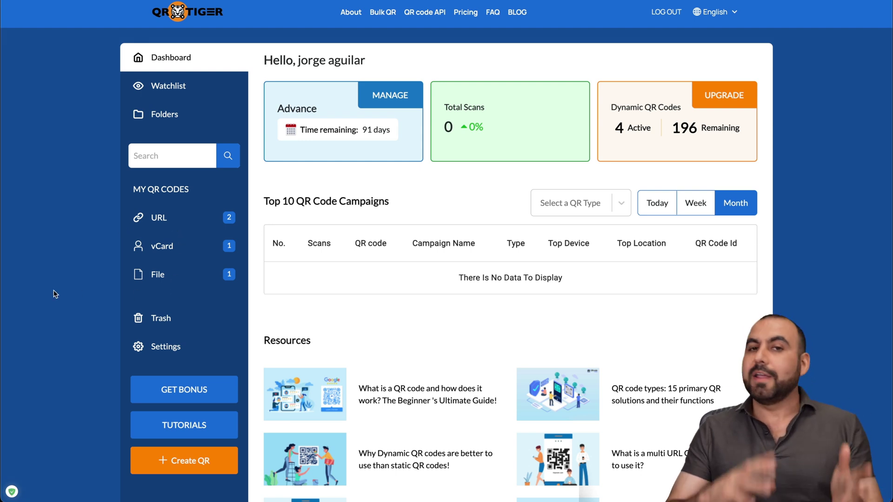
left_click(163, 253)
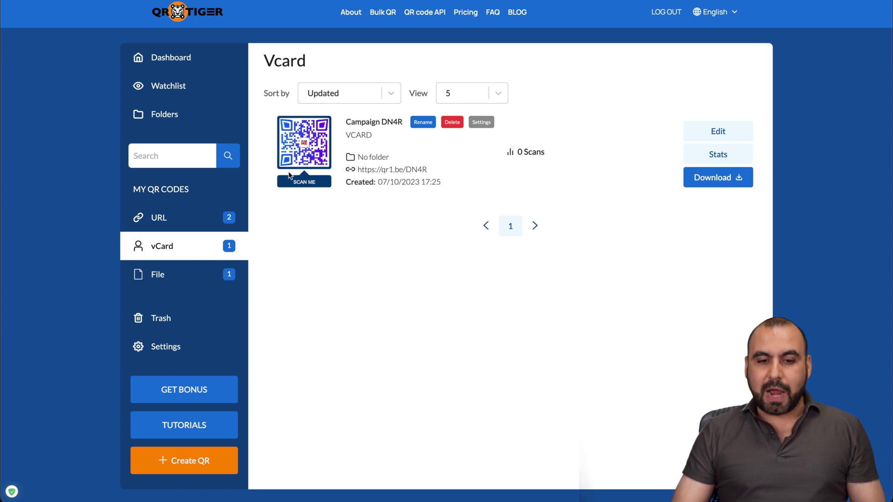
left_click(731, 156)
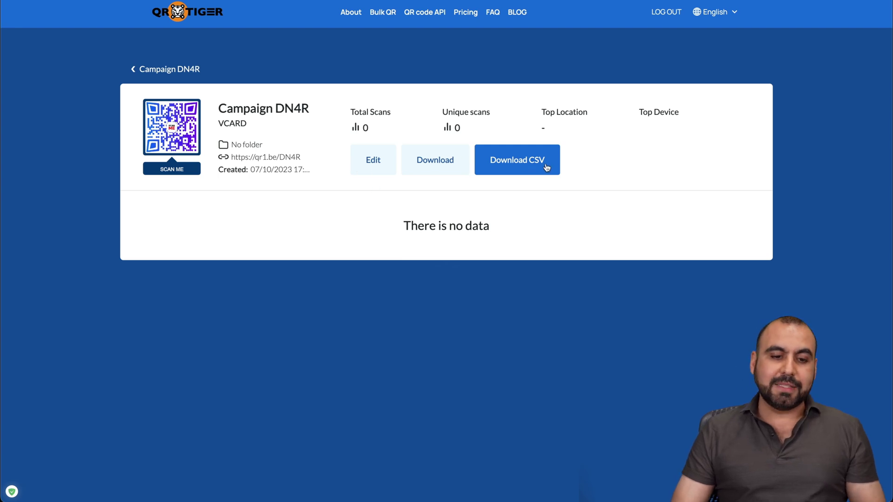
scroll(459, 253, "left", 5)
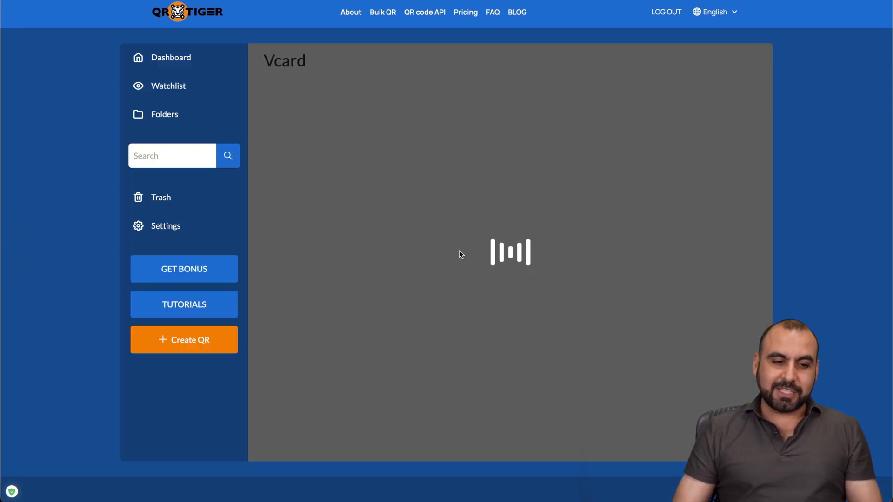